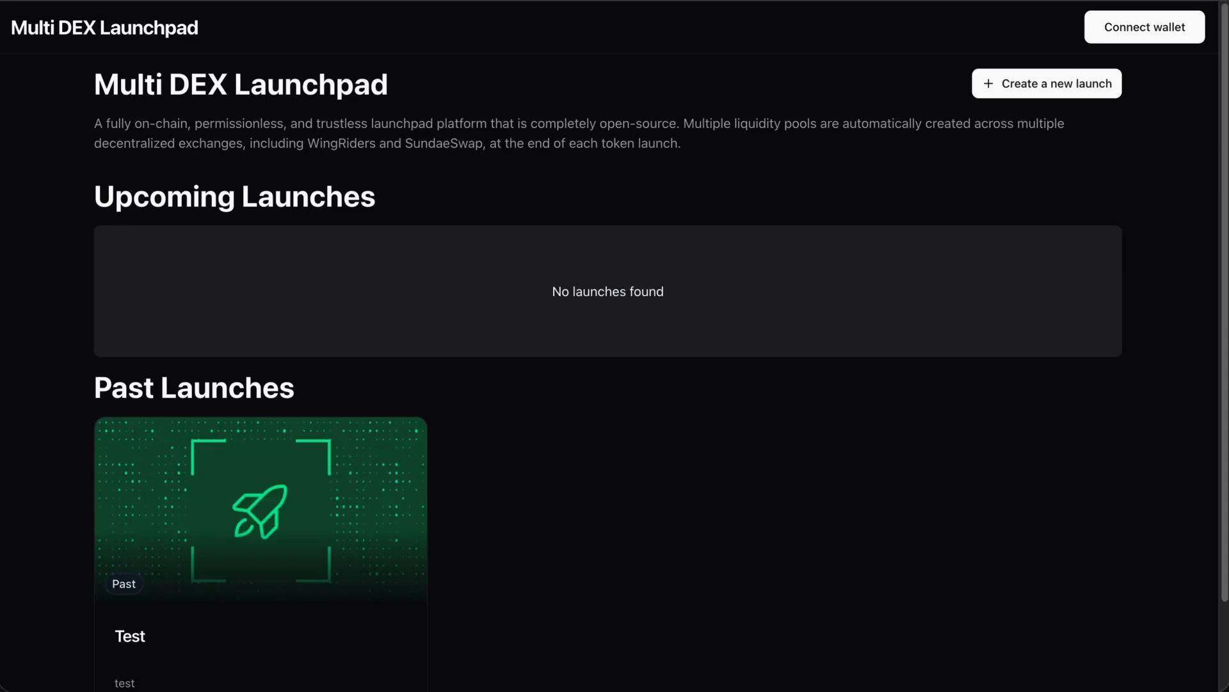
- Look through the launches overview and the launchpad-contracts repository's README and test results image
scroll(941, 563, "down", 2)
scroll(949, 542, "down", 2)
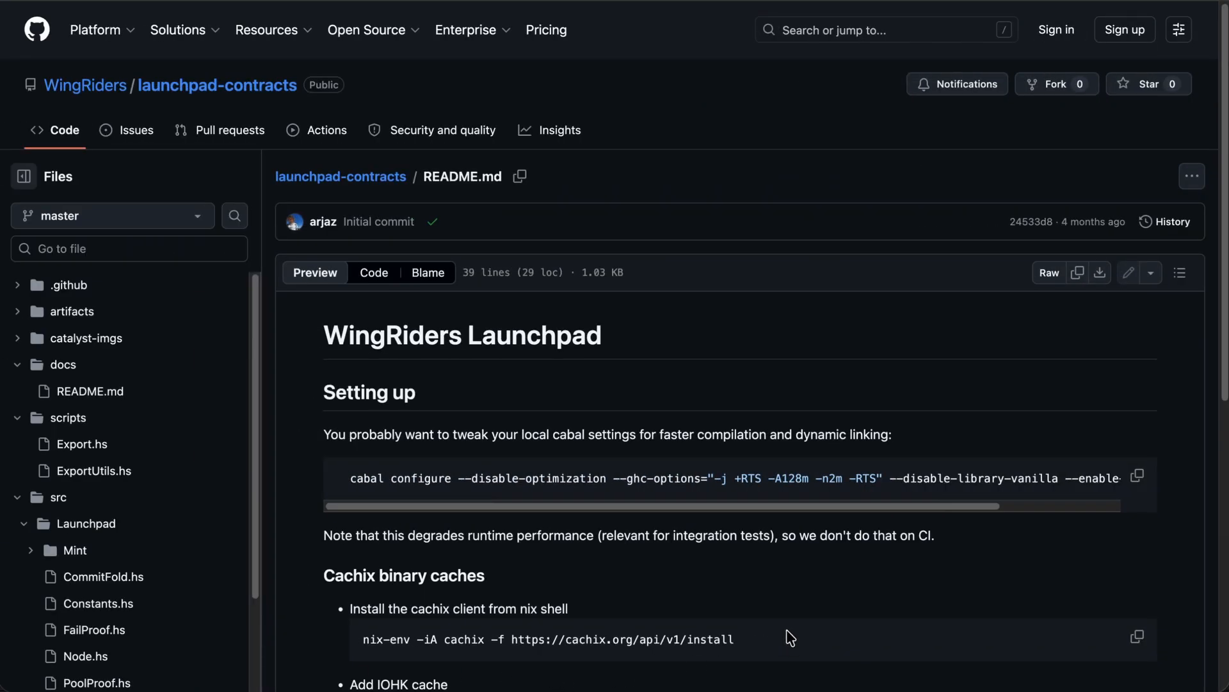
scroll(761, 616, "down", 3)
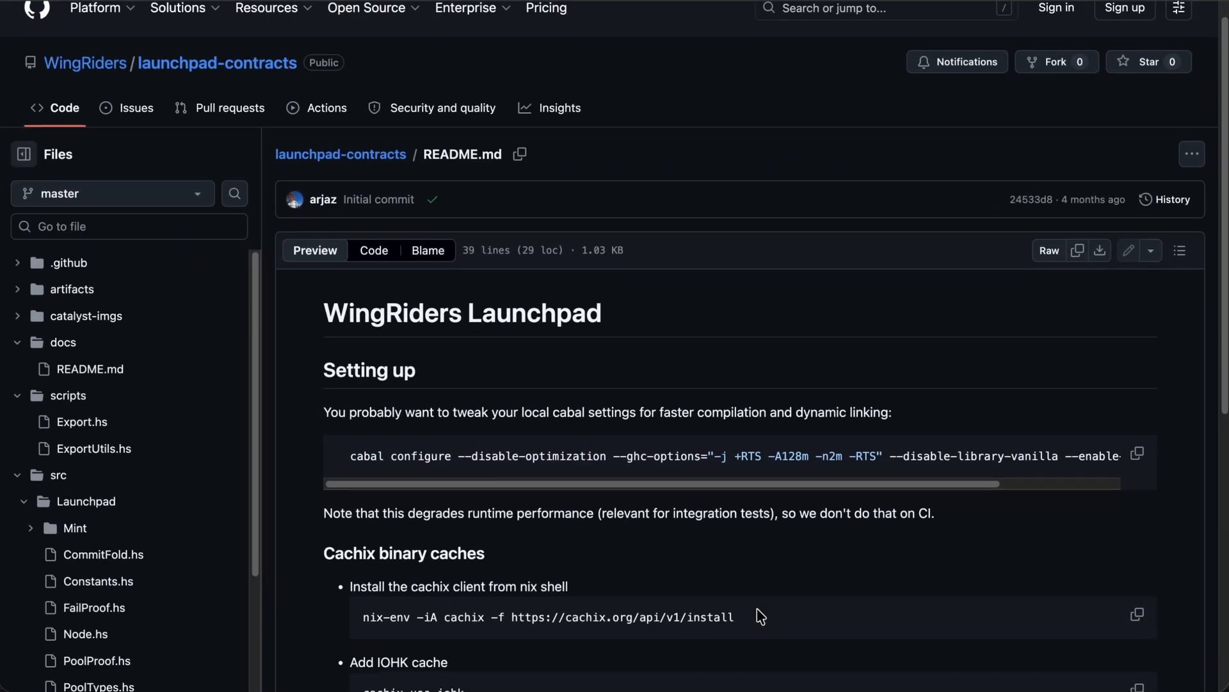
scroll(761, 616, "down", 2)
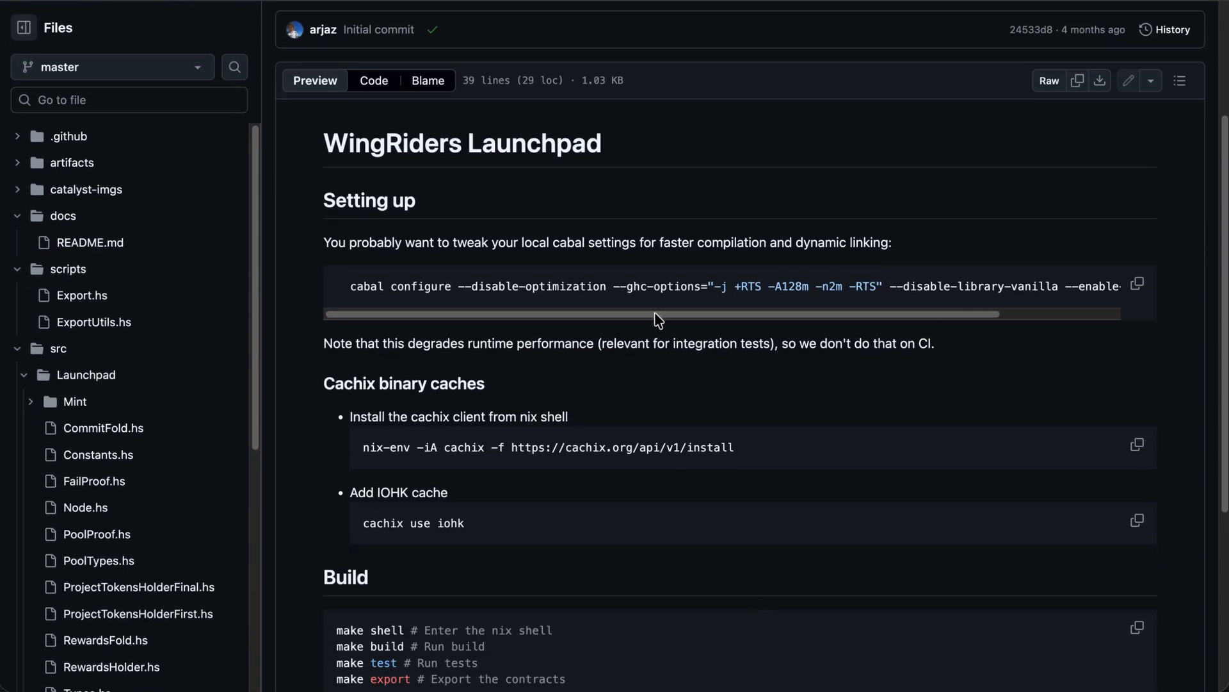
left_click_drag(965, 314, 941, 333)
scroll(860, 416, "down", 5)
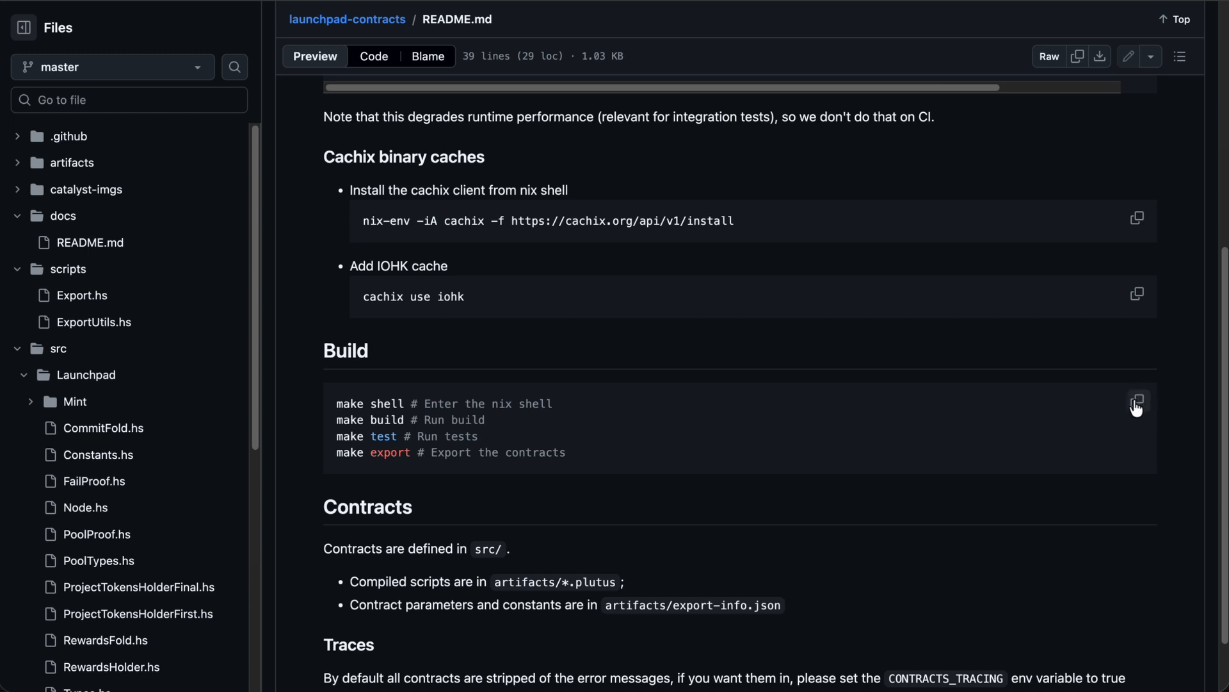
scroll(852, 500, "down", 2)
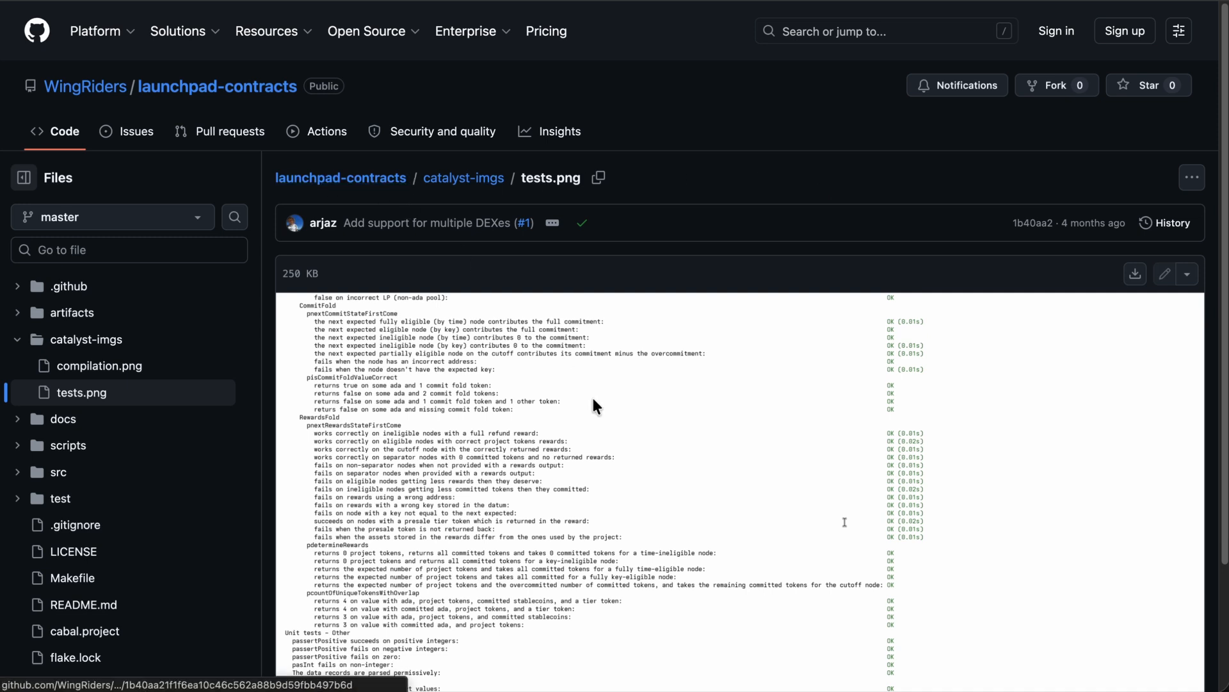
scroll(609, 432, "down", 3)
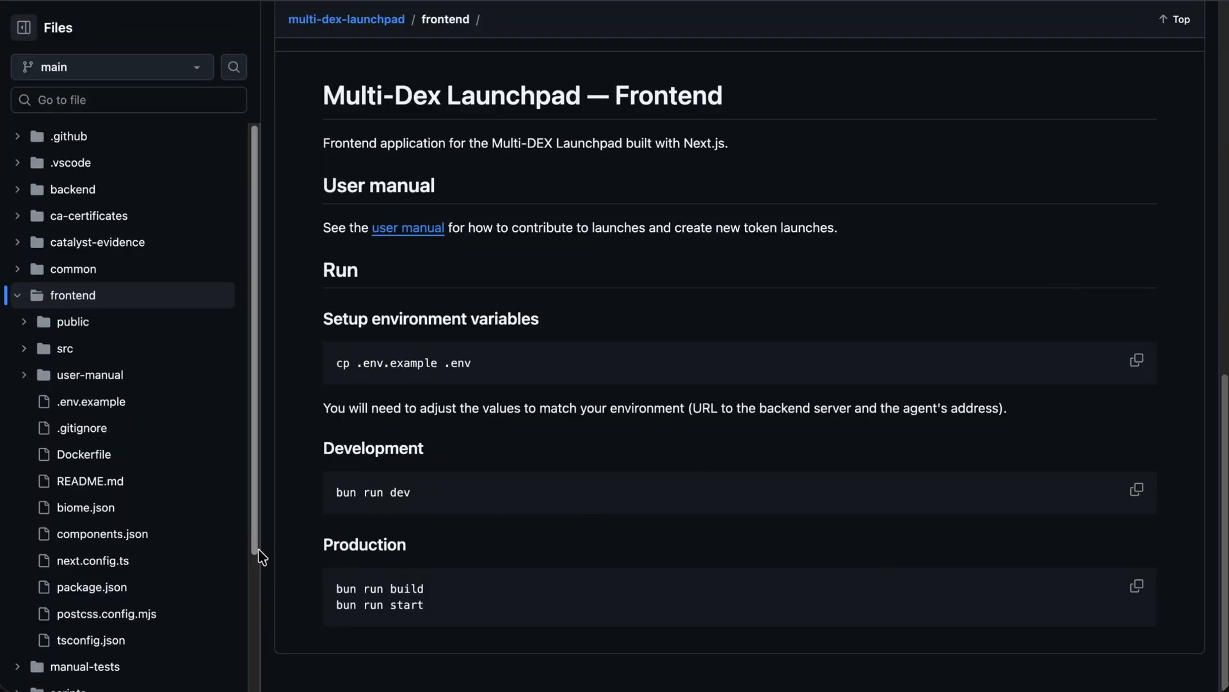
- Read the setup and run instructions in the frontend and backend READMEs of the multi-dex-launchpad repository
scroll(449, 569, "up", 1)
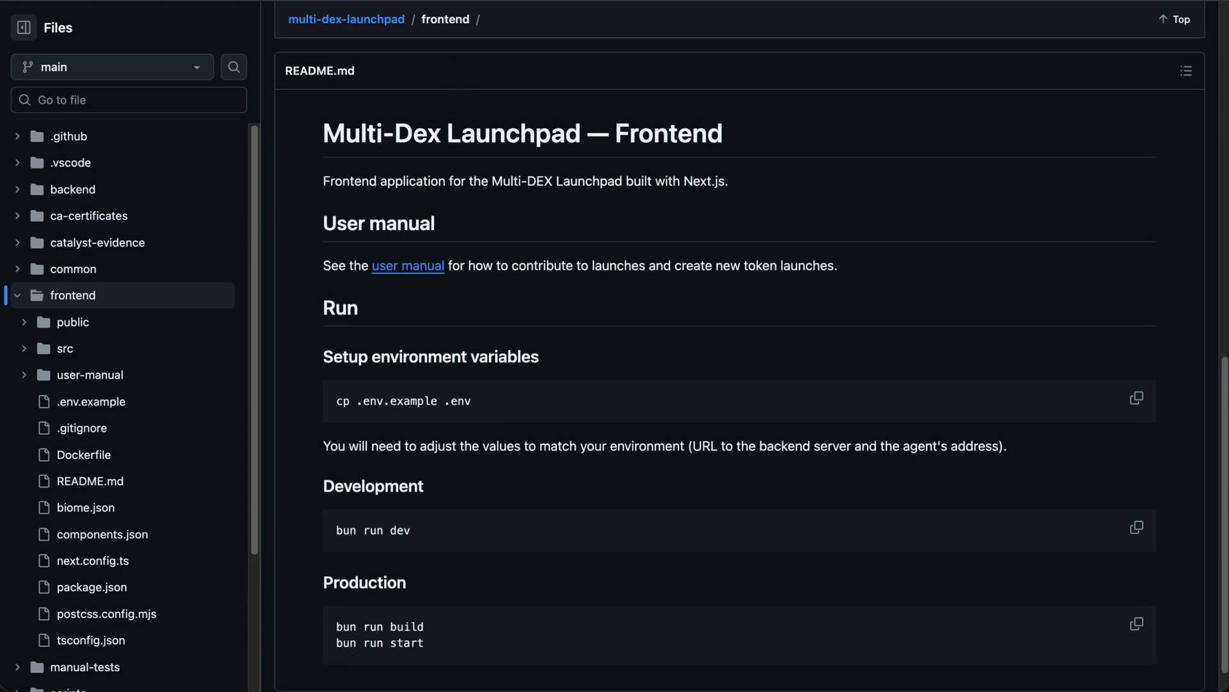
left_click(411, 1)
scroll(487, 251, "down", 1)
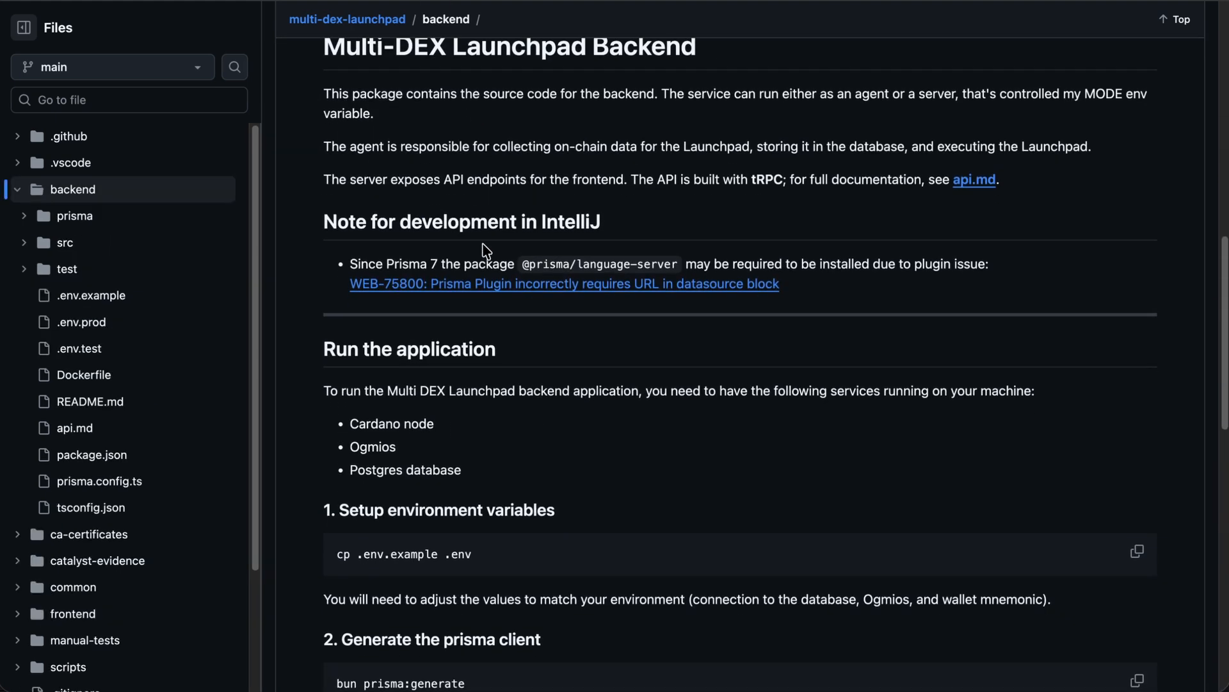
scroll(487, 251, "down", 4)
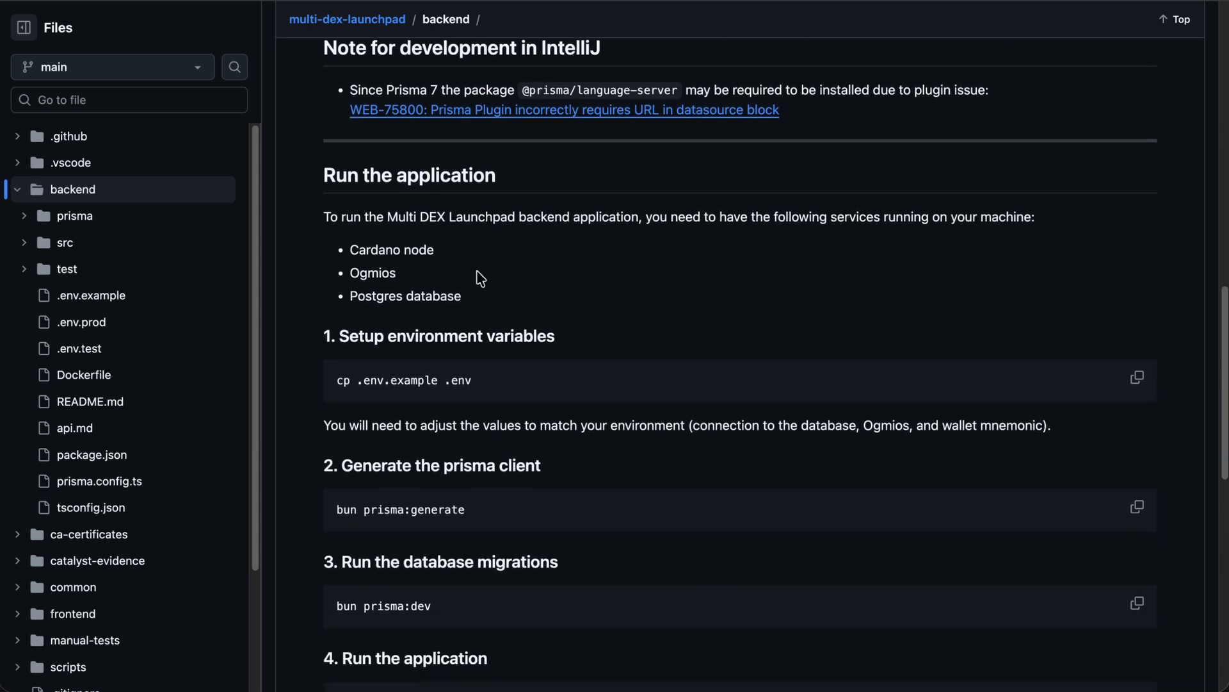
scroll(482, 275, "down", 1)
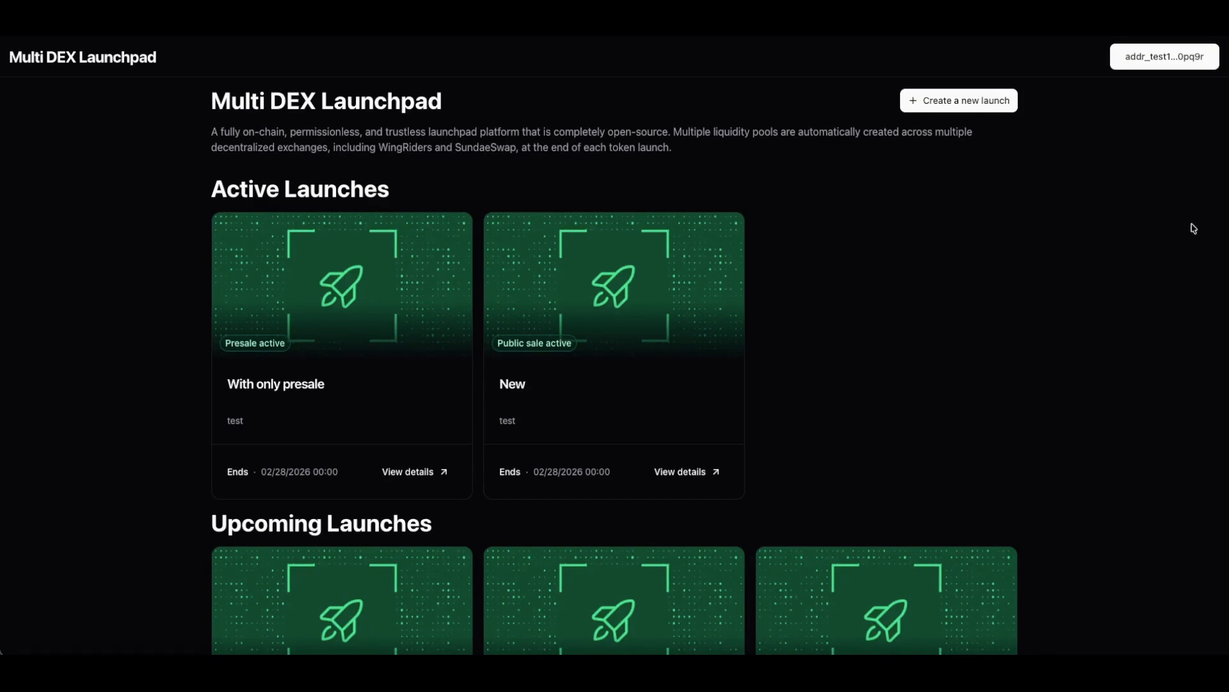
- View and close the connected wallet's account details and start creating a new token launch
left_click(1164, 57)
left_click(899, 309)
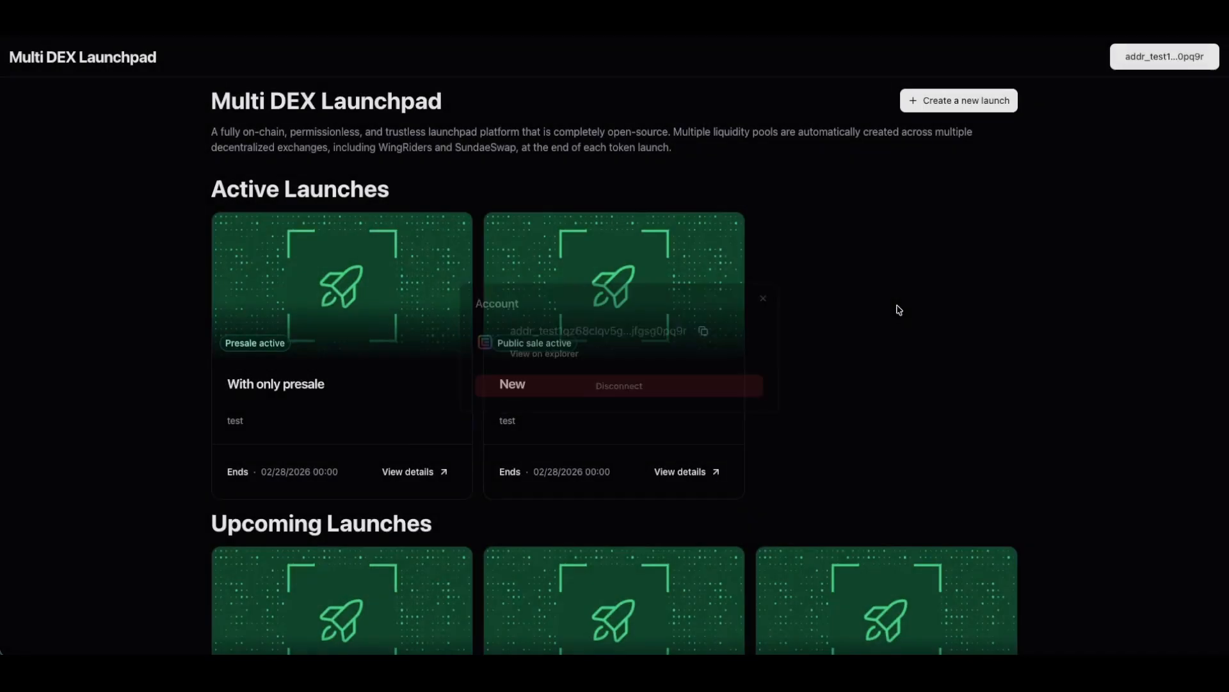
left_click(966, 106)
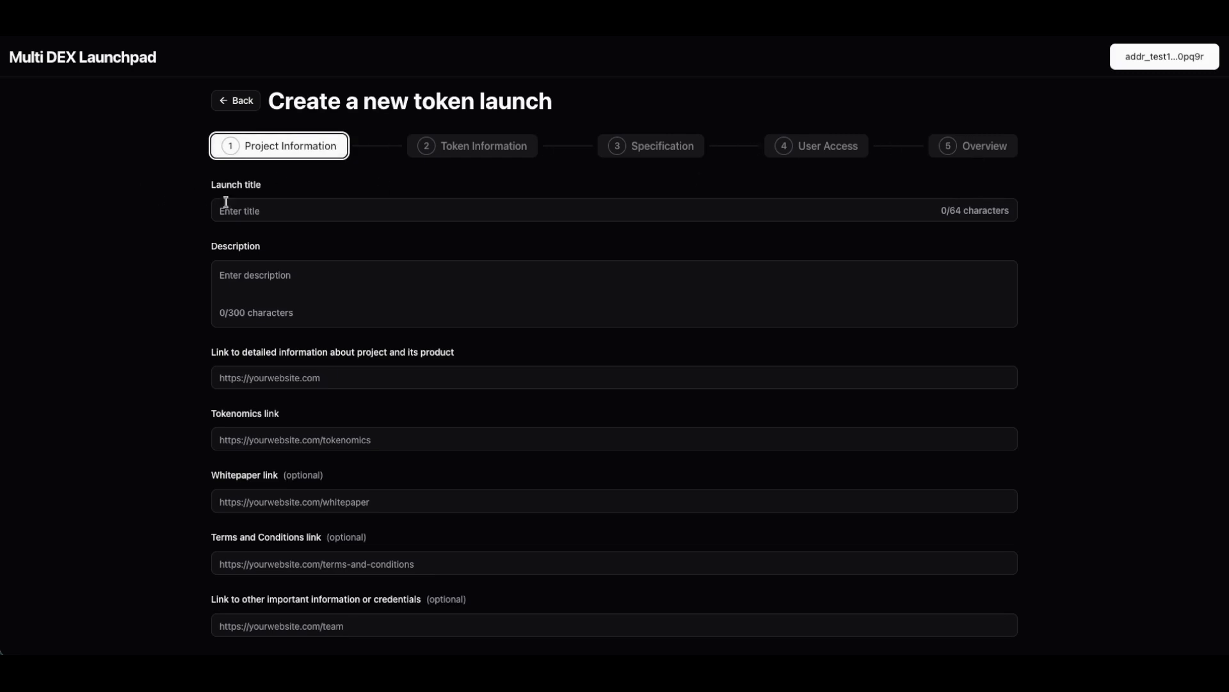
- Enter Test as the launch title and paste the Lorem ipsum placeholder paragraph as the description
left_click(254, 205)
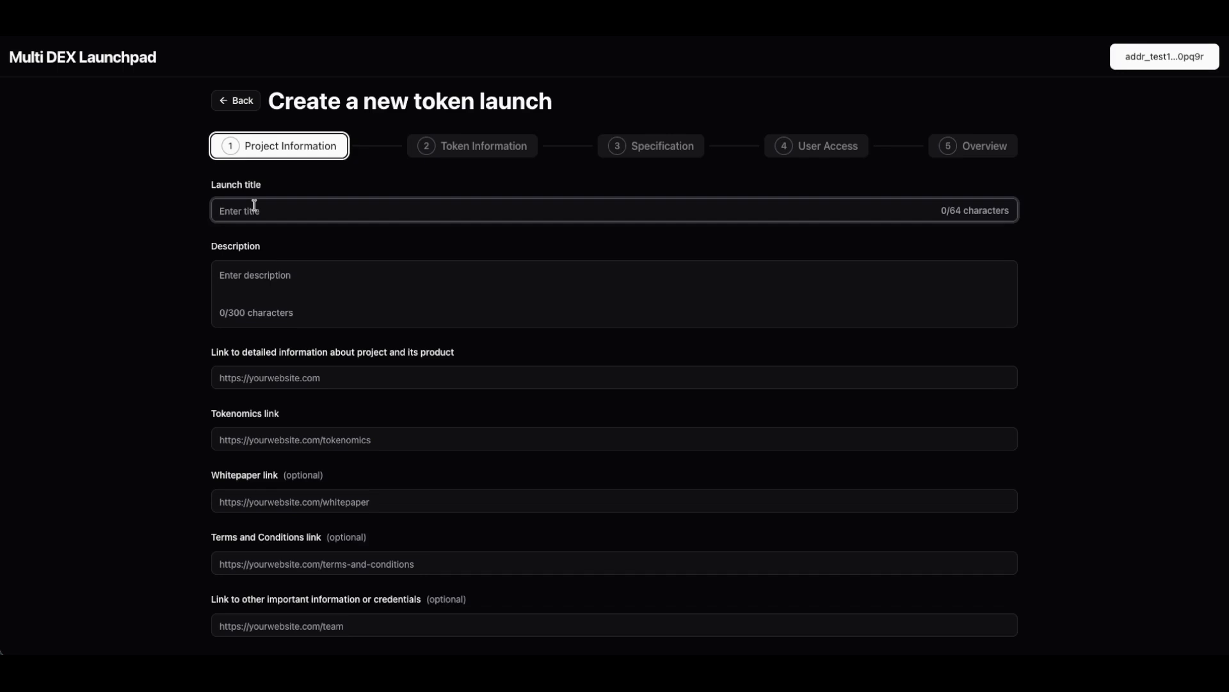
type("Test")
left_click(280, 267)
key("ctrl+v")
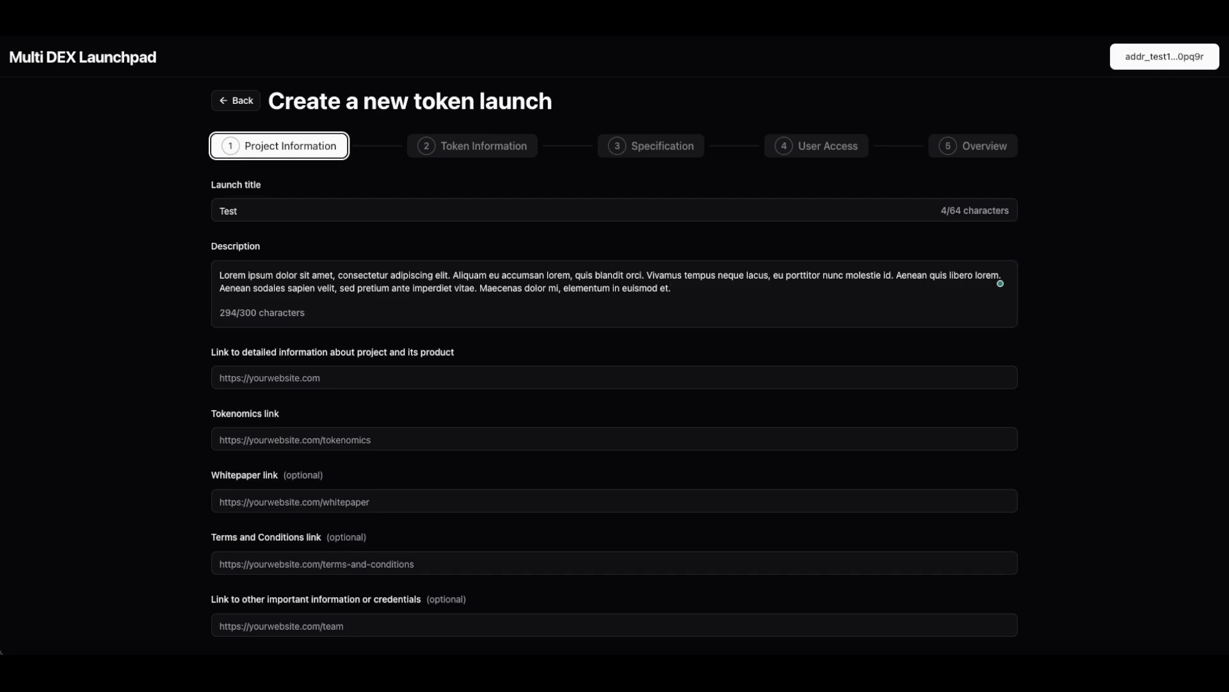
left_click(289, 377)
type("https://test.com")
left_click(290, 436)
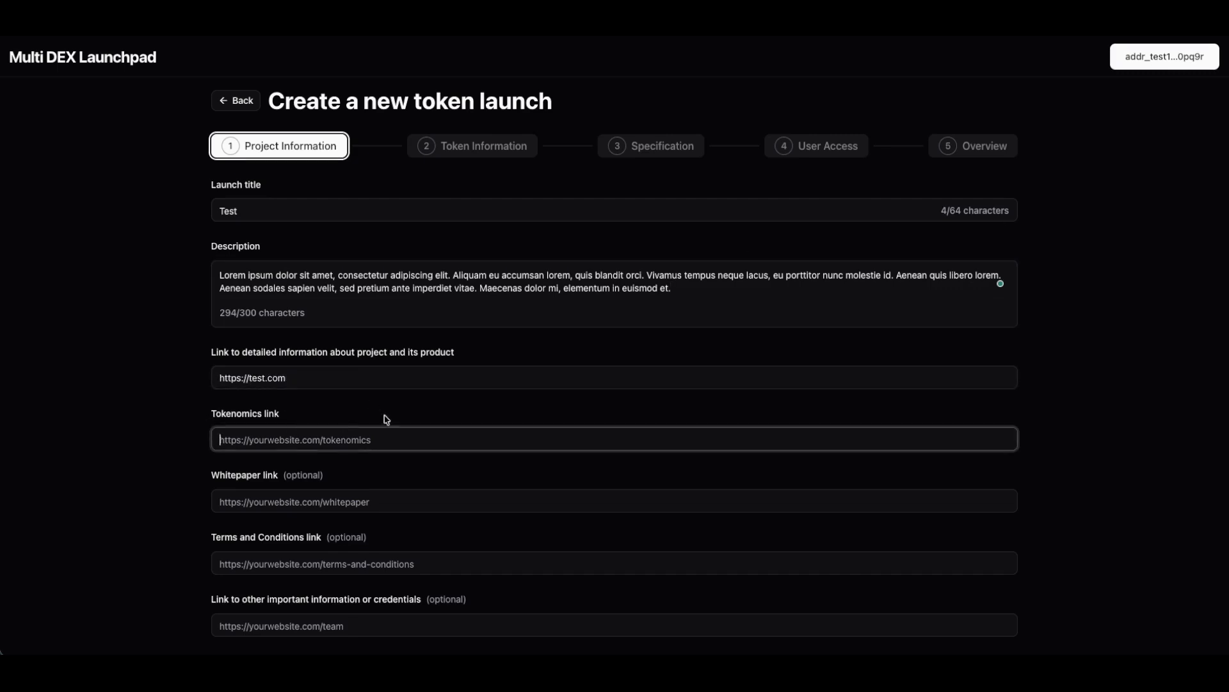
type("https://test.com")
- Set the main marketing image to ipfs://QmYtszrLruMtRZ3bML6cA1LP5PHgEd4WzGNYA5xYQ1ZYC9 and proceed to the token information stage
scroll(472, 372, "down", 2)
key("super+Tab")
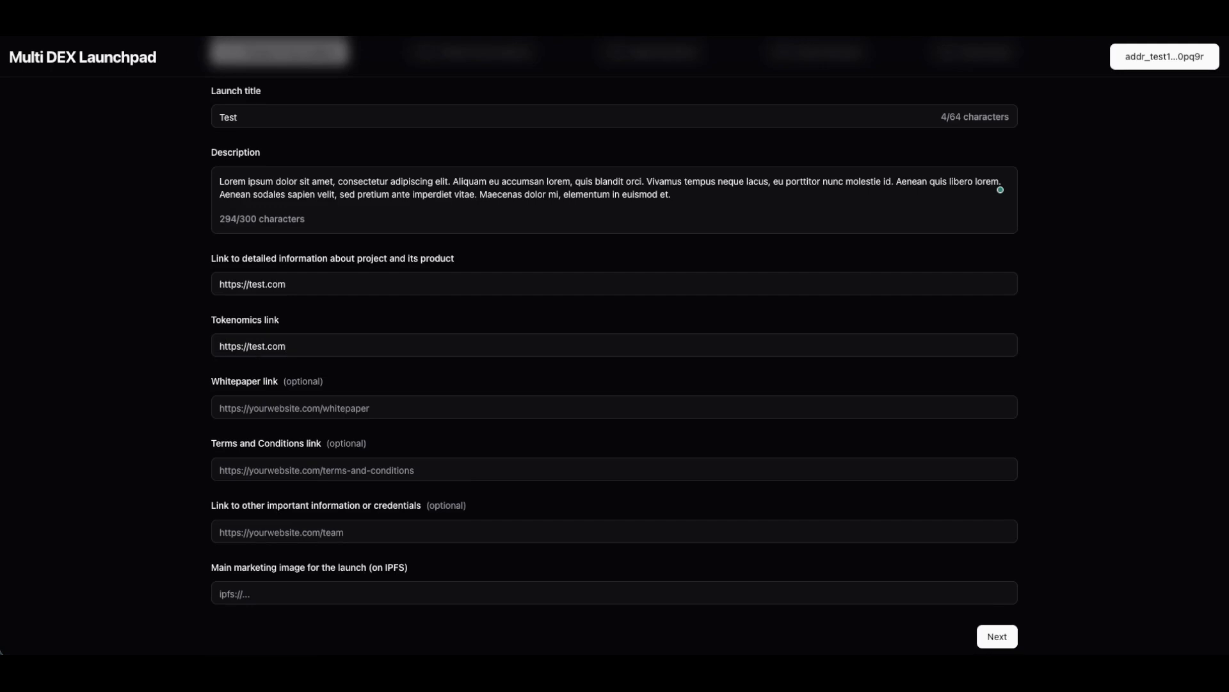
key("super+Tab")
left_click(448, 592)
type("ipfs://QmYtszrLruMtRZ3bML6cA1LP5PHgEd4WzGNYAjxYQ1ZYC9")
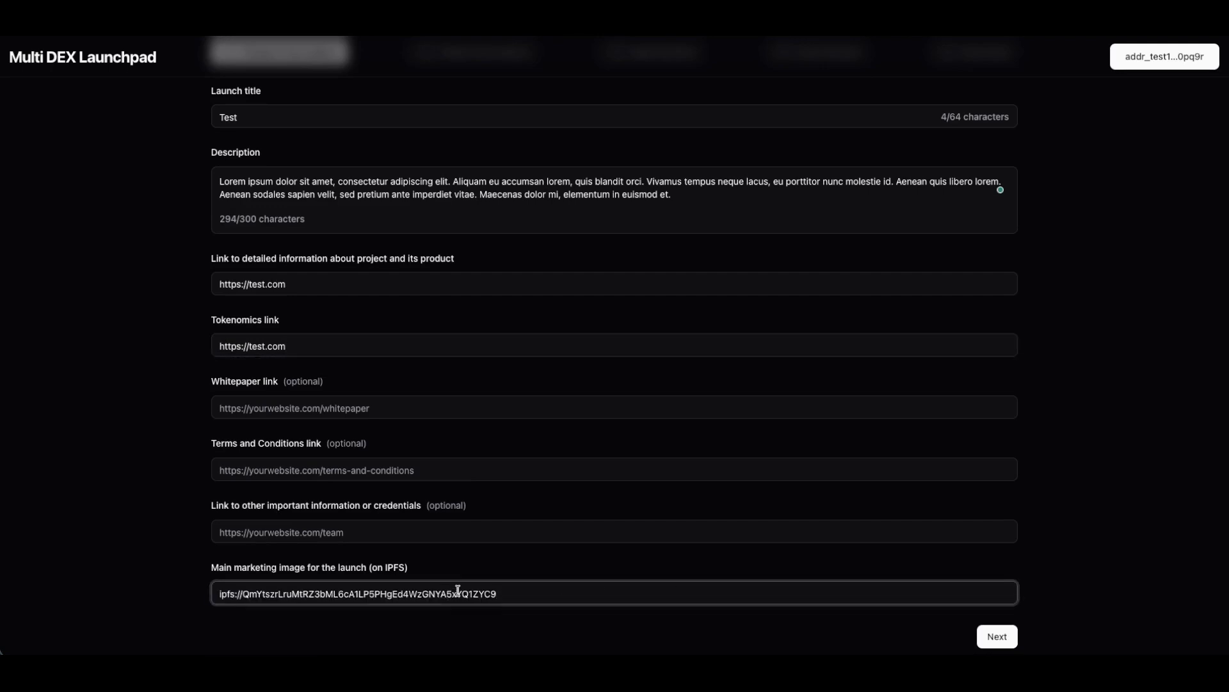
left_click(996, 636)
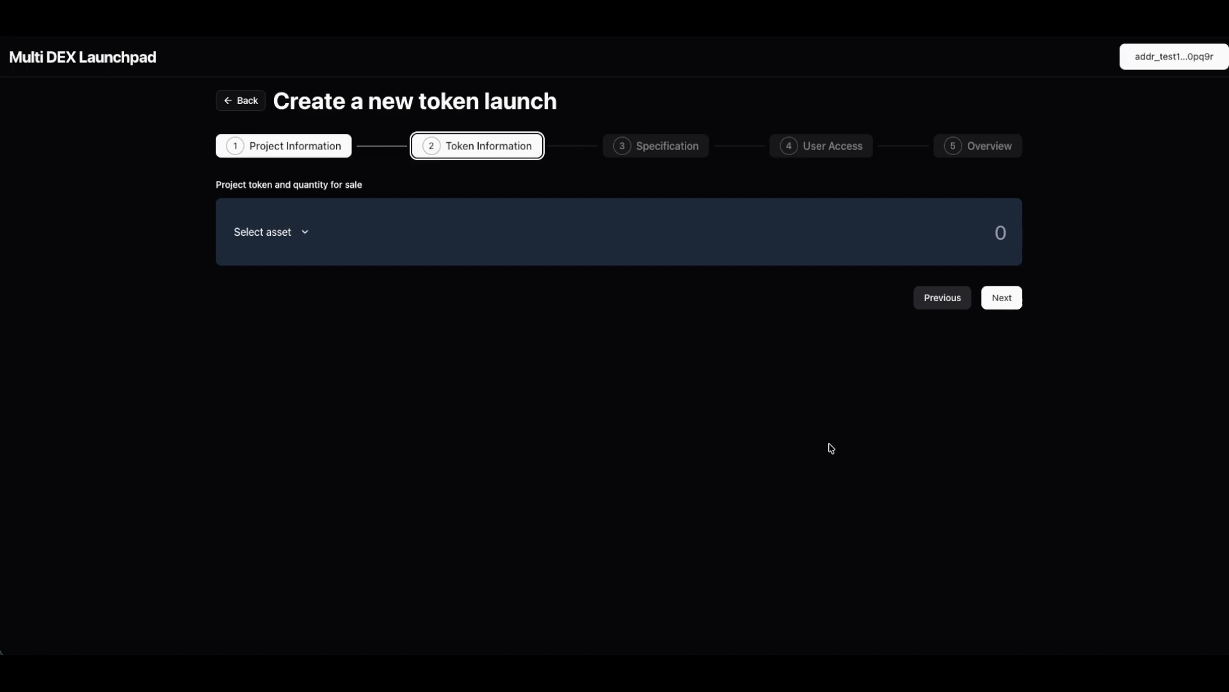
- Choose tWRT as the project token with 100 tokens for sale and proceed to the specification stage
left_click(282, 236)
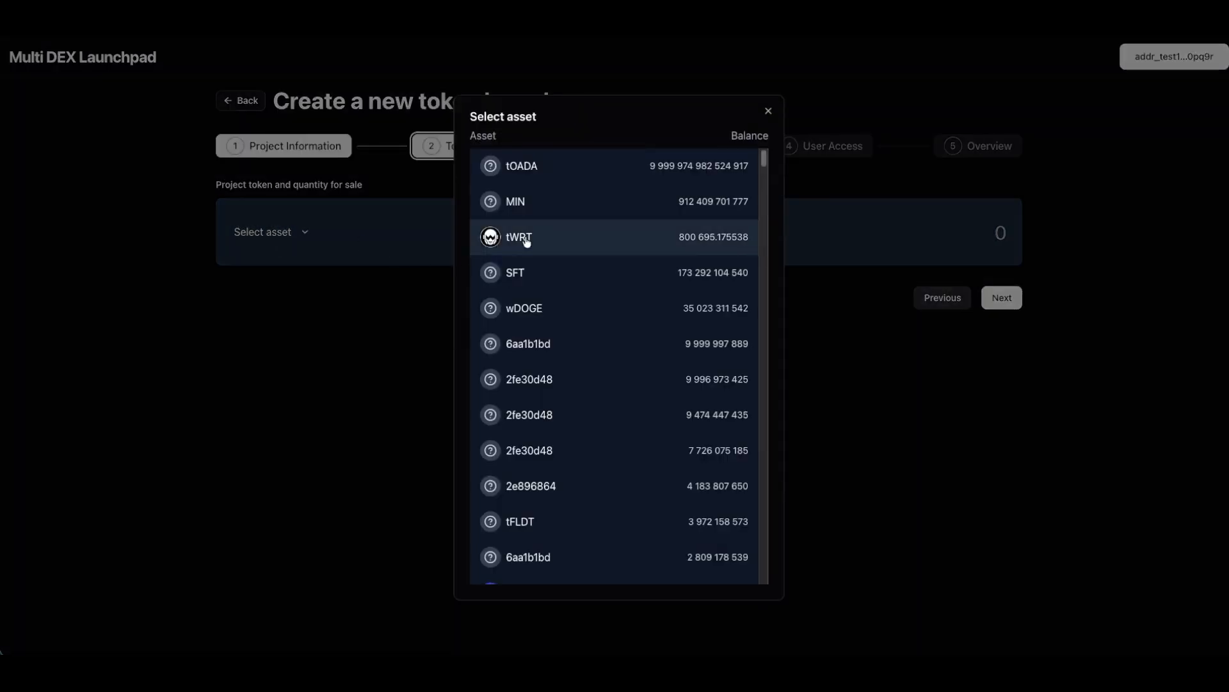
left_click(519, 237)
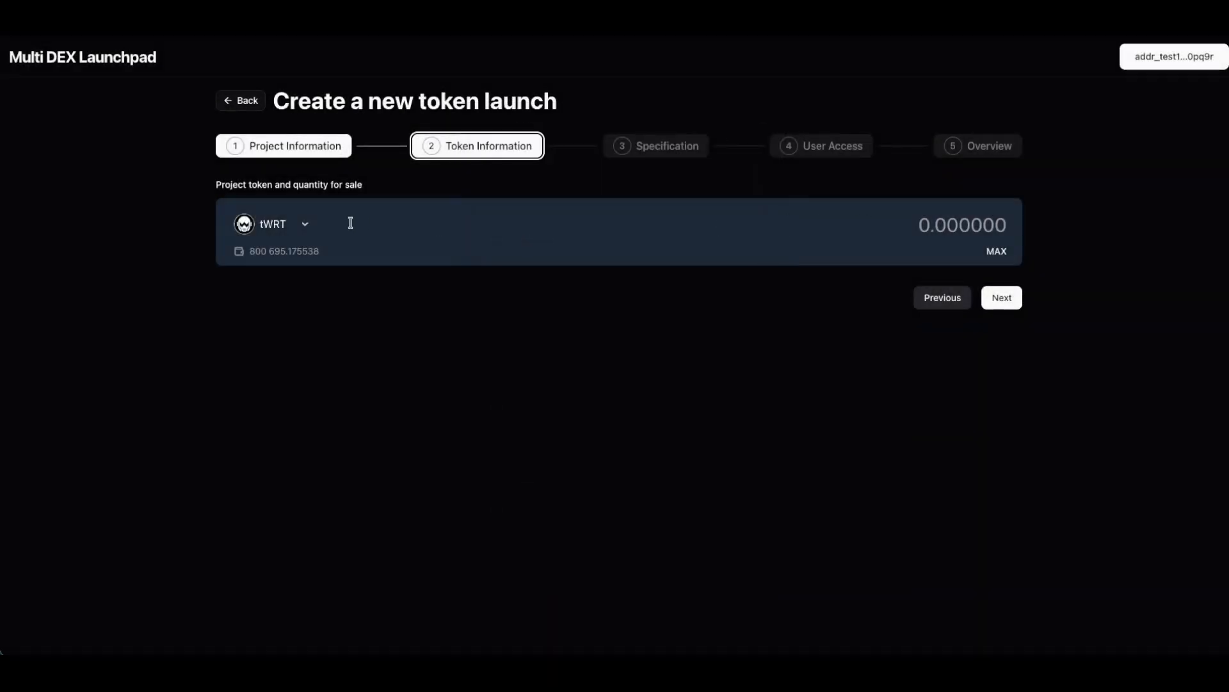
left_click(939, 221)
type("10")
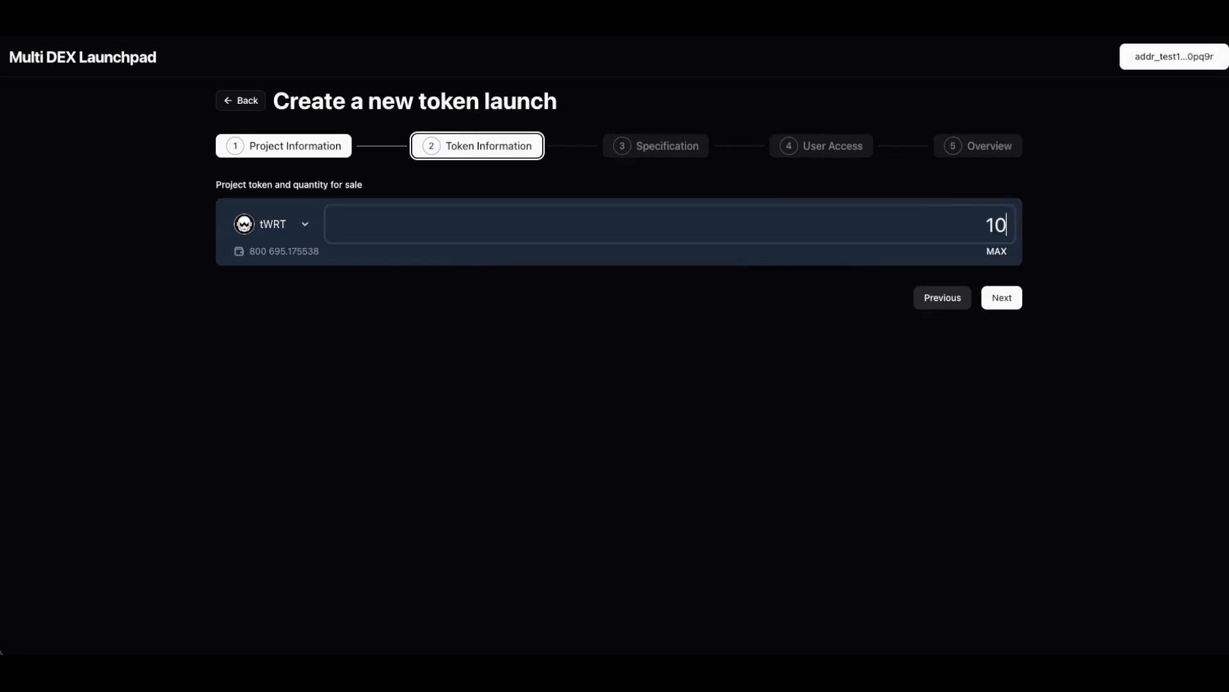
type("0")
left_click(1139, 239)
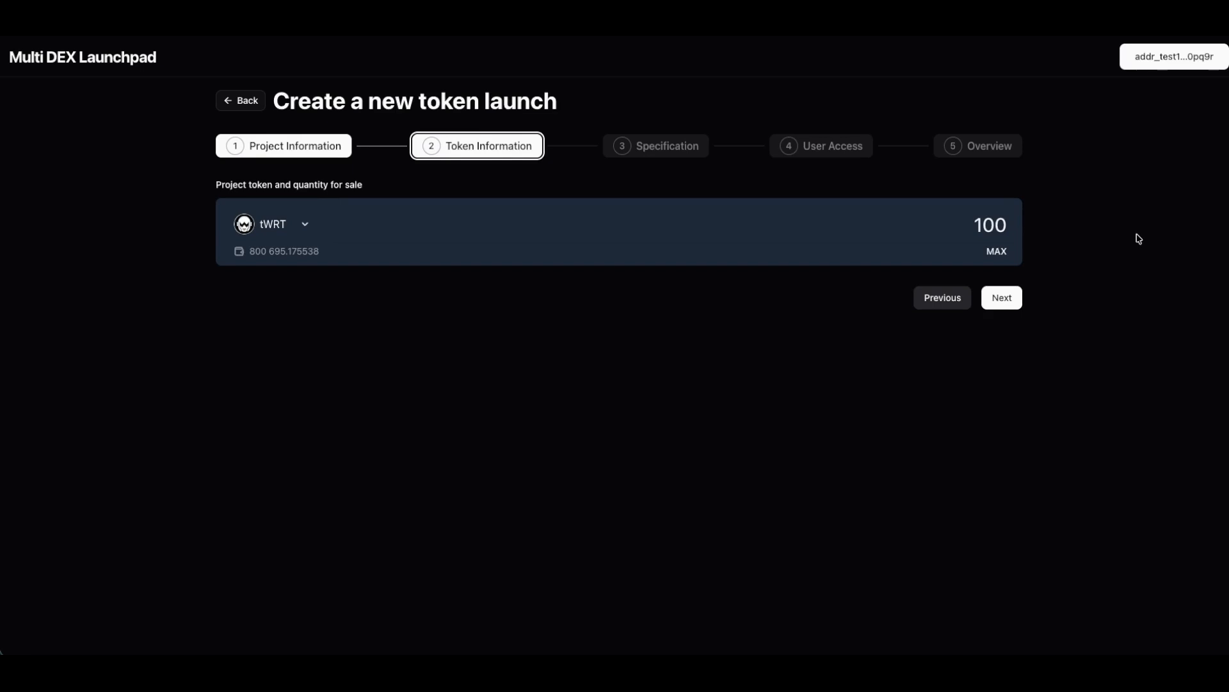
left_click(1014, 299)
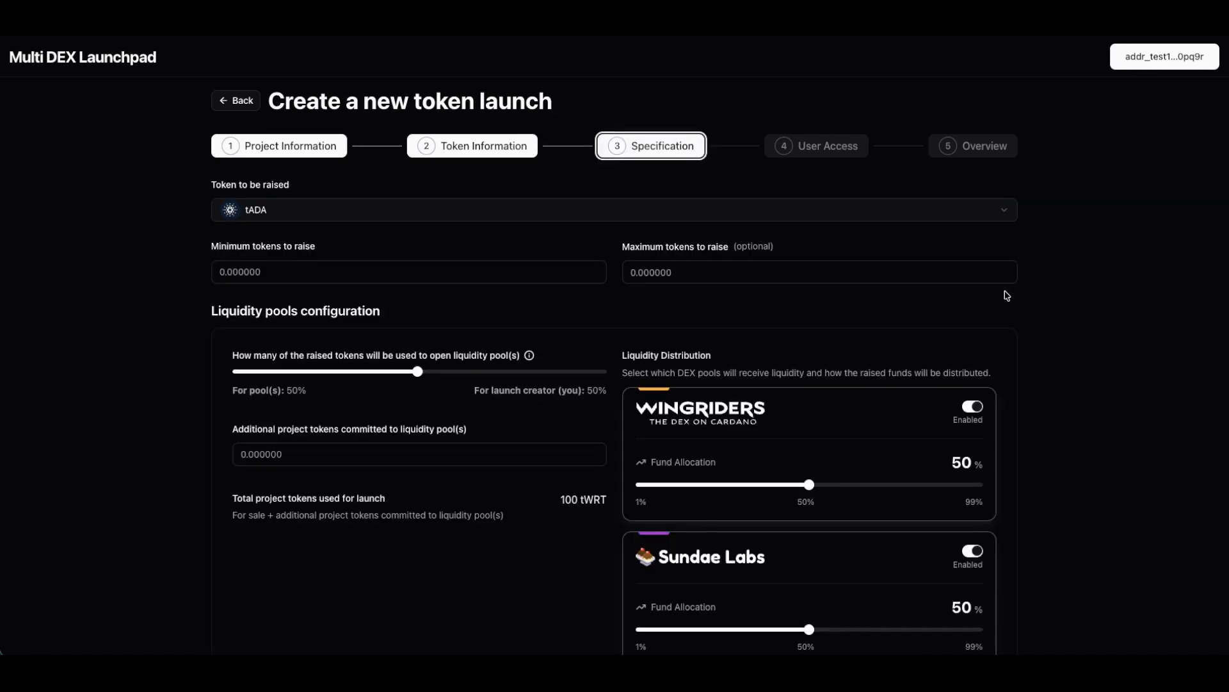
- Keep tADA as the token to be raised, with a minimum of 100 and a maximum of 10 000 tokens
left_click(387, 206)
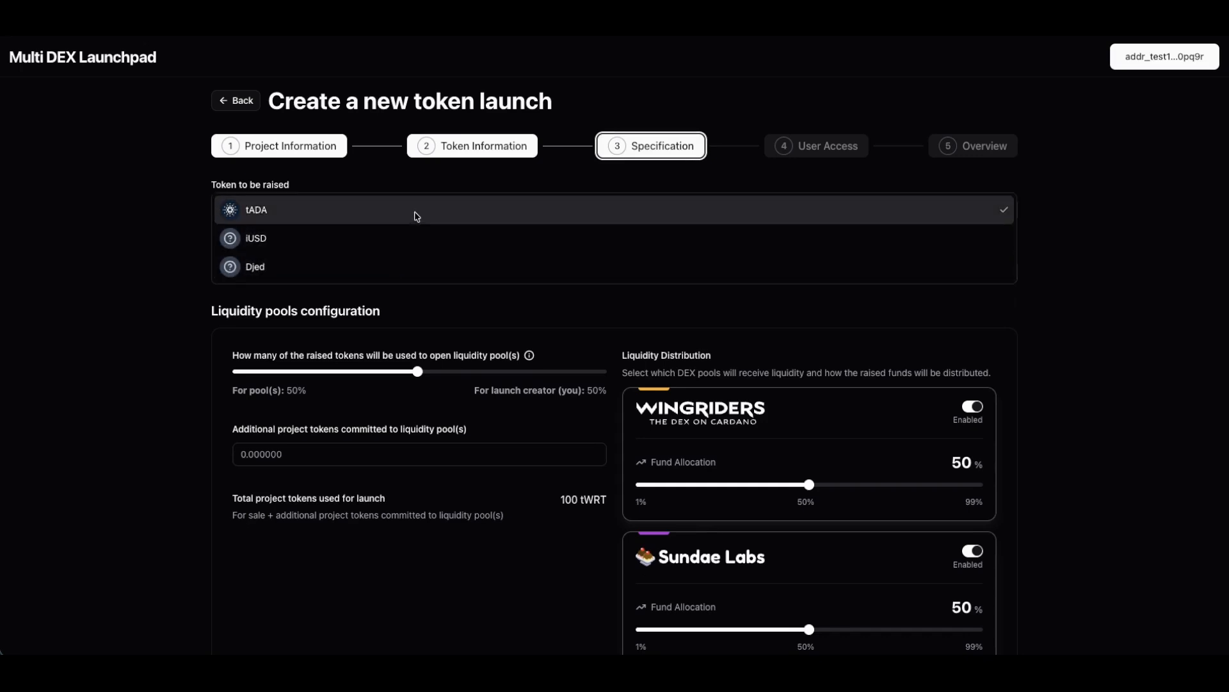
left_click(417, 217)
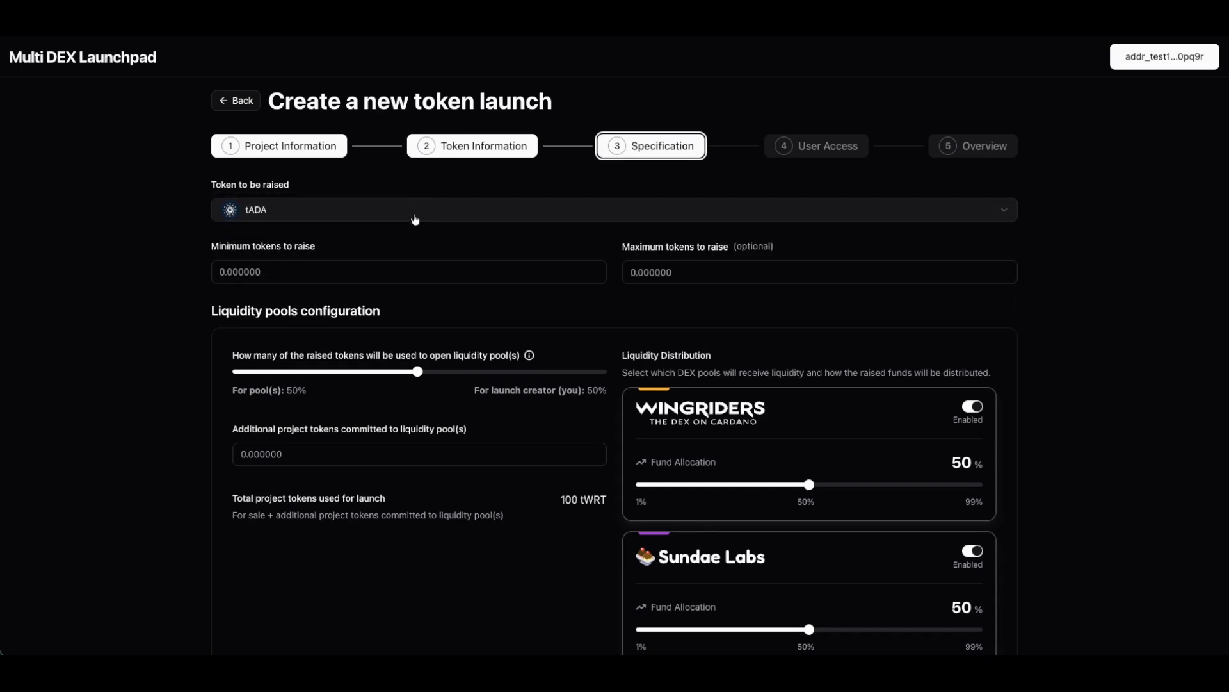
left_click(419, 265)
type("100")
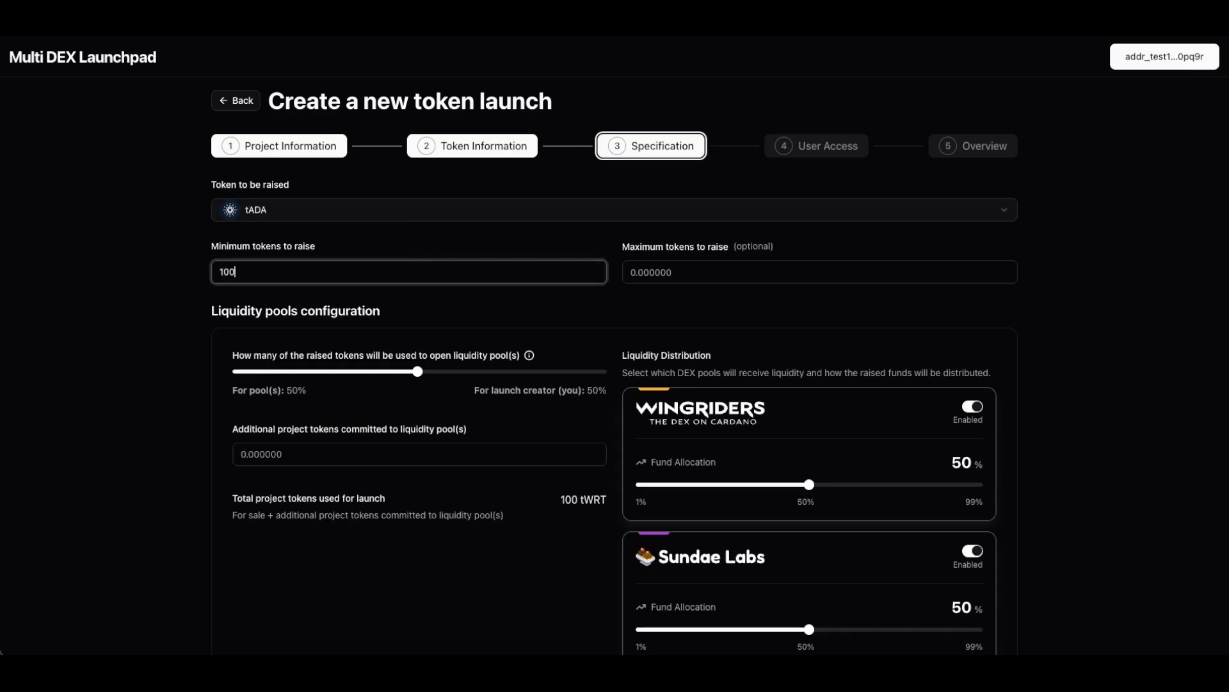
key("Tab")
type("10000")
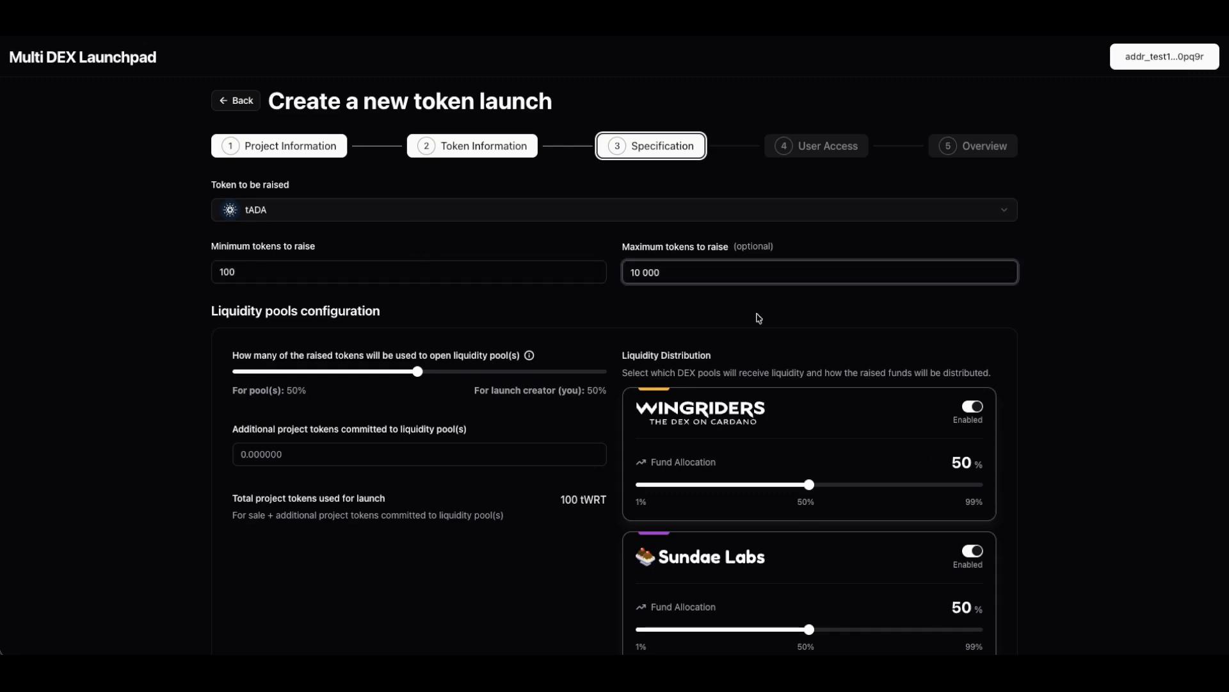
left_click(190, 328)
- Allocate 63% of the raised tokens to the liquidity pools and commit 1 000 additional project tokens to them
scroll(341, 301, "down", 2)
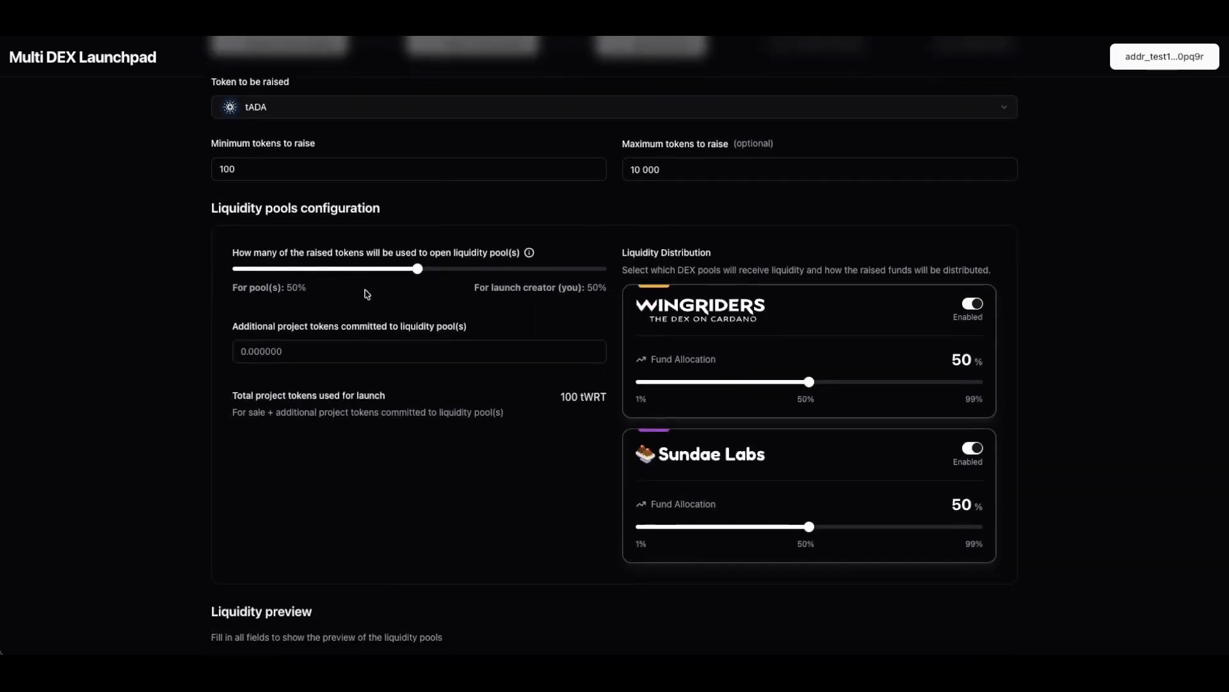
scroll(367, 294, "down", 1)
left_click_drag(415, 254, 467, 258)
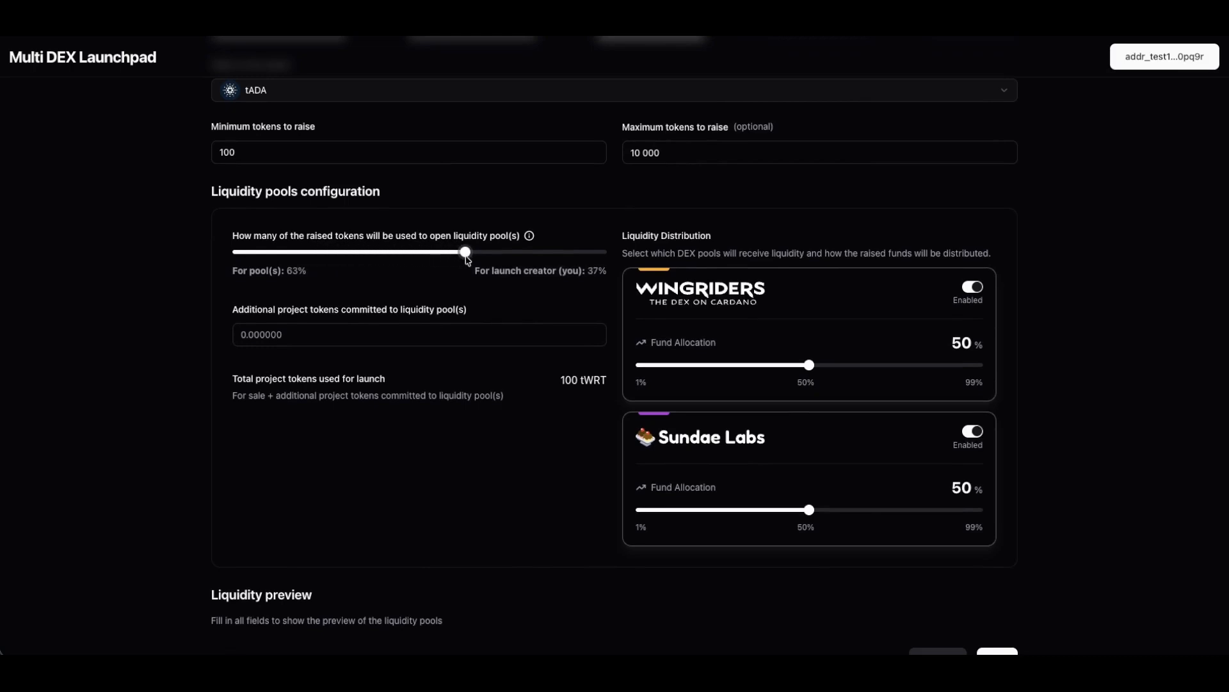
left_click(404, 331)
type("1000")
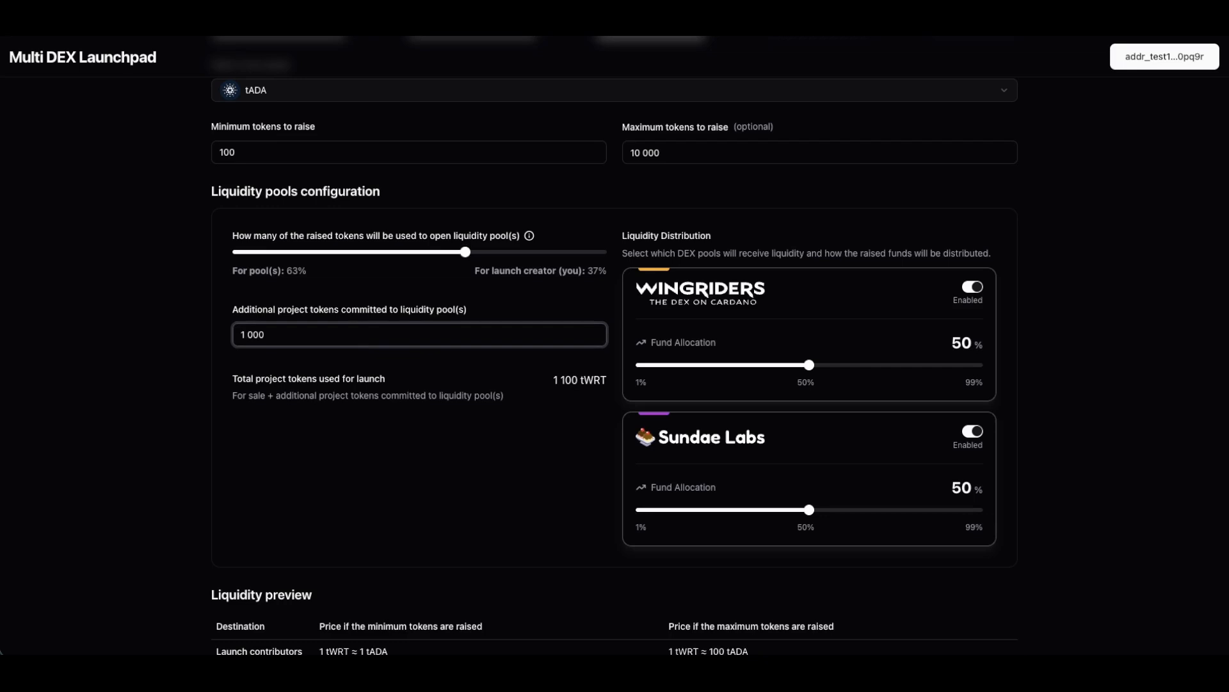
left_click(497, 301)
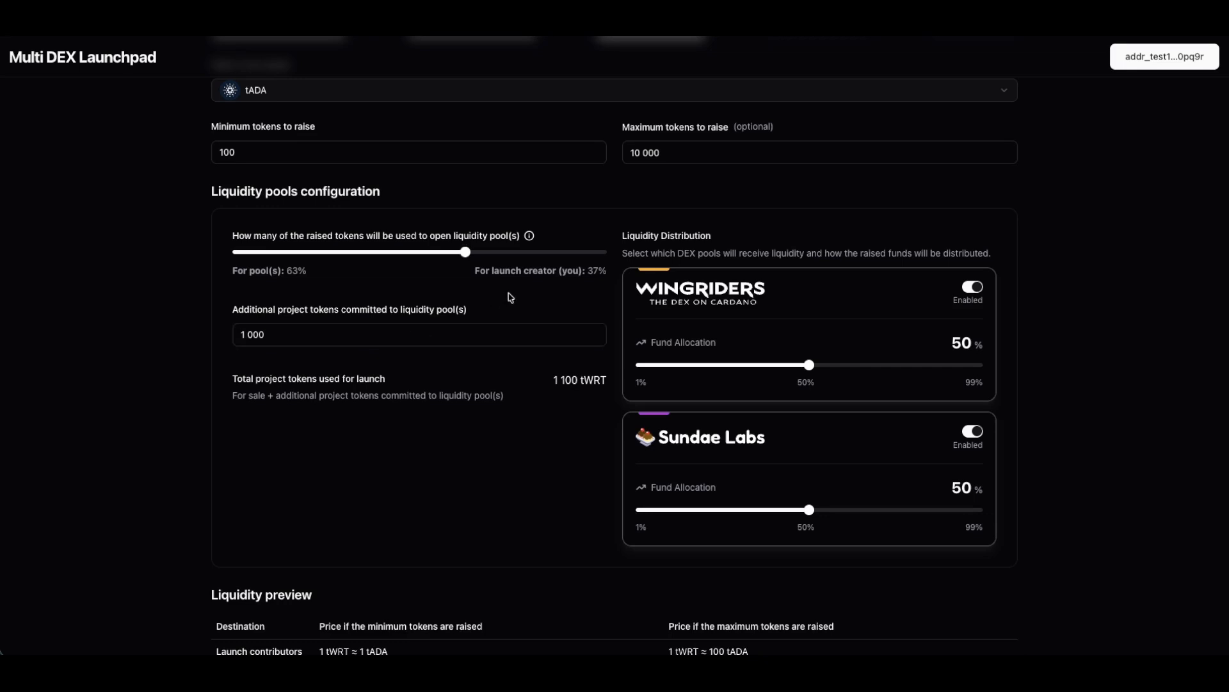
- Try a 66% fund allocation for WingRiders, and disable and re-enable the Sundae Labs pool
scroll(510, 296, "down", 1)
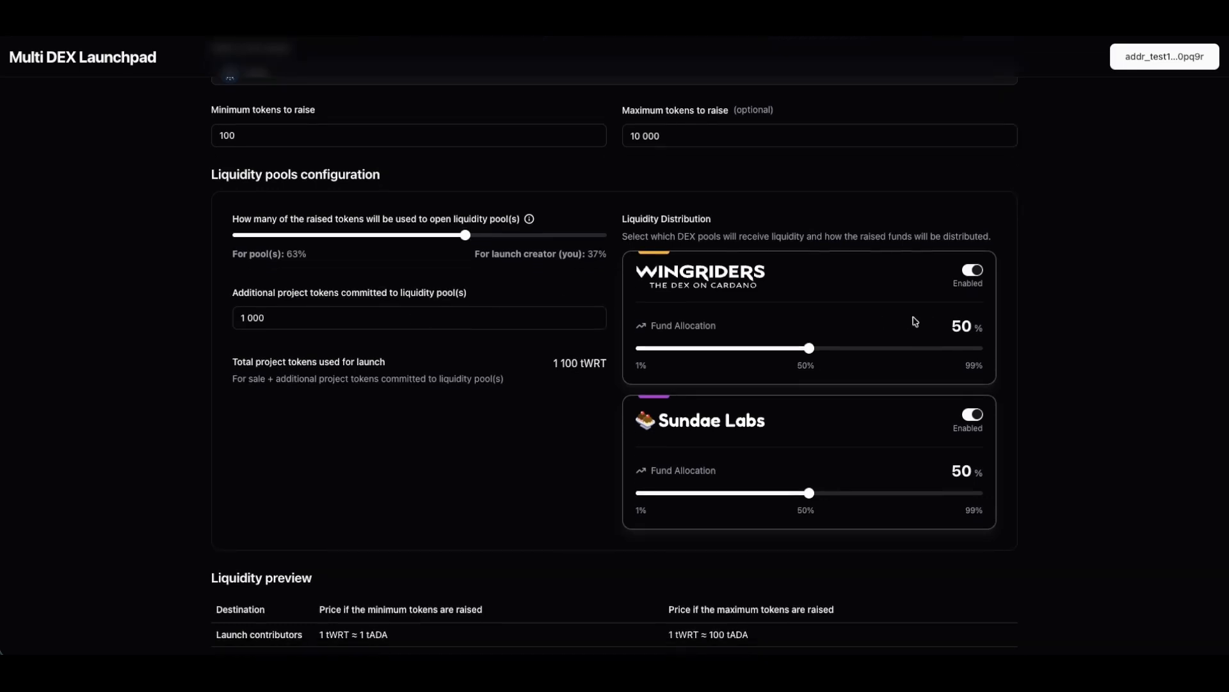
scroll(863, 315, "down", 1)
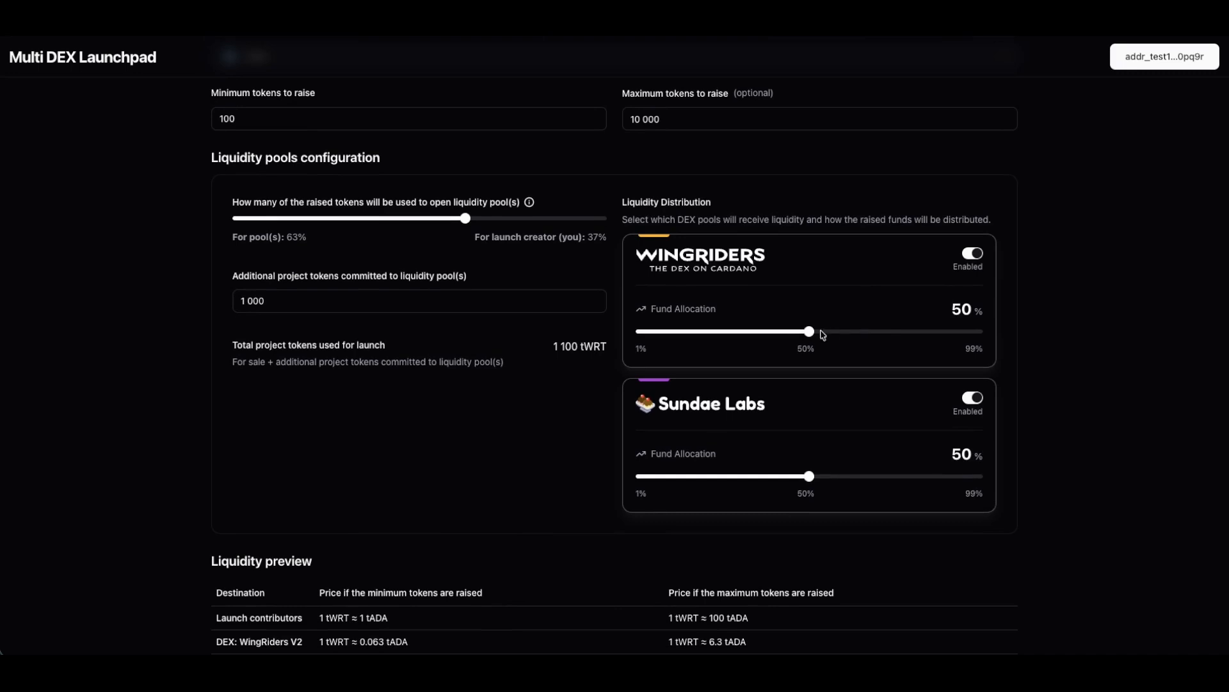
left_click_drag(823, 334, 865, 333)
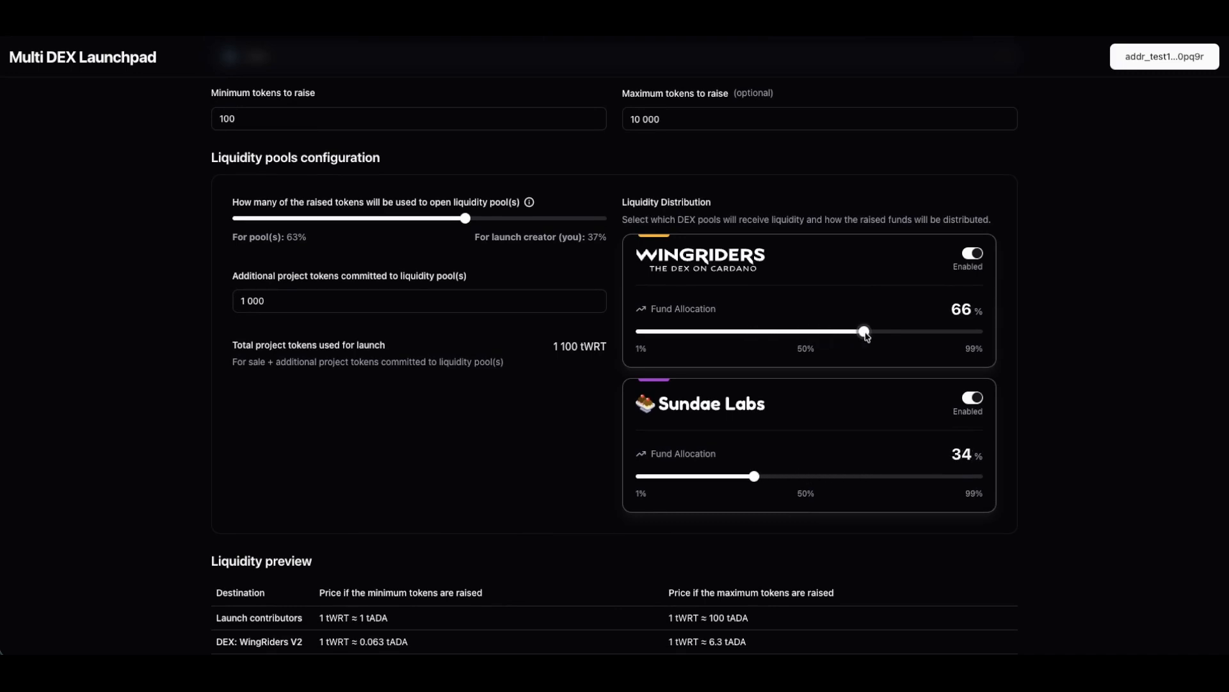
left_click(973, 399)
left_click(972, 425)
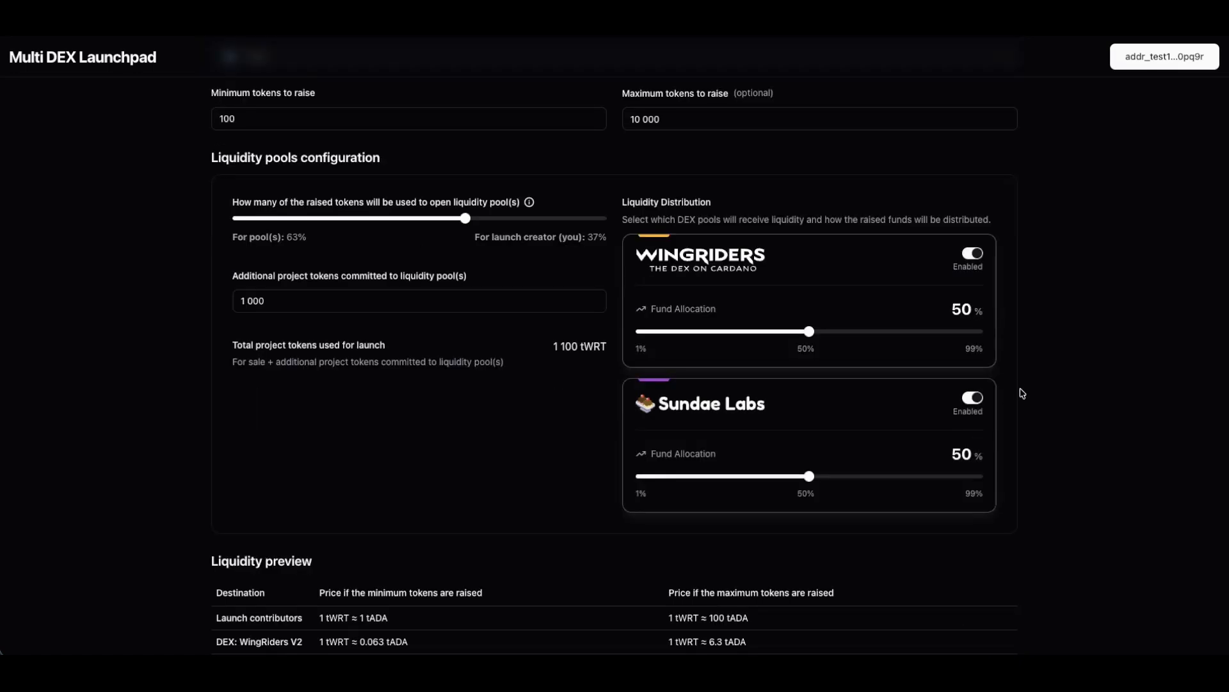
- Review the liquidity preview, proceed to the user access stage and look over the public and presale tiers
scroll(1022, 391, "down", 2)
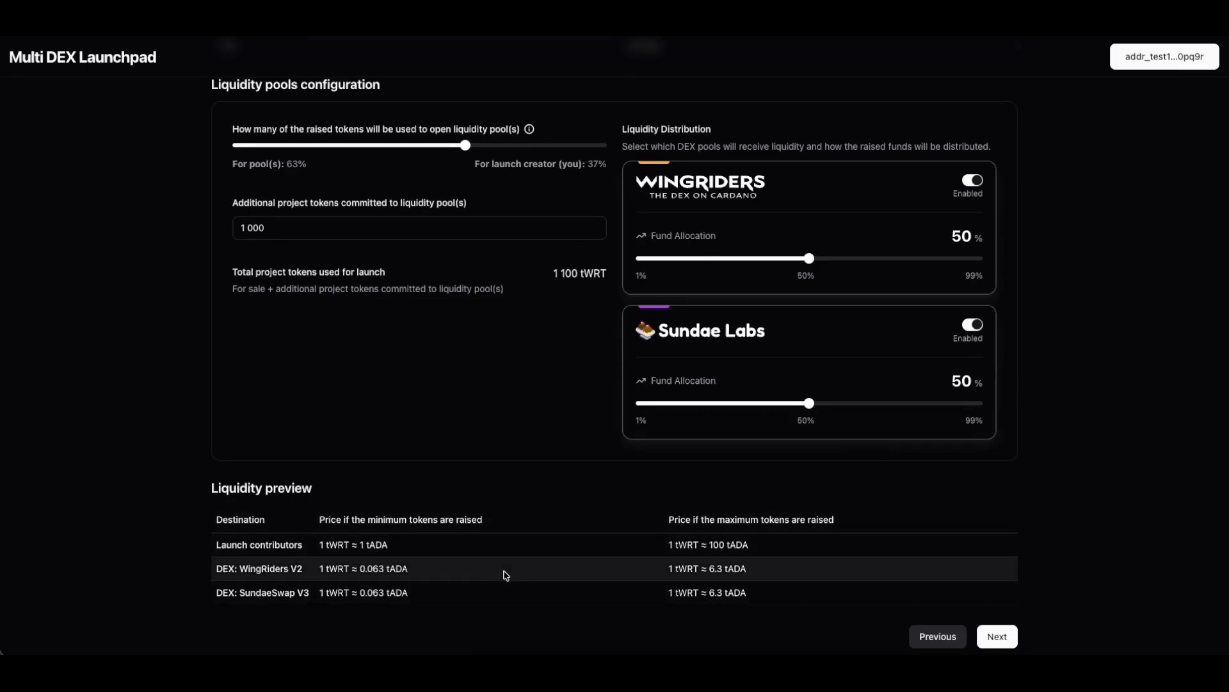
left_click(992, 636)
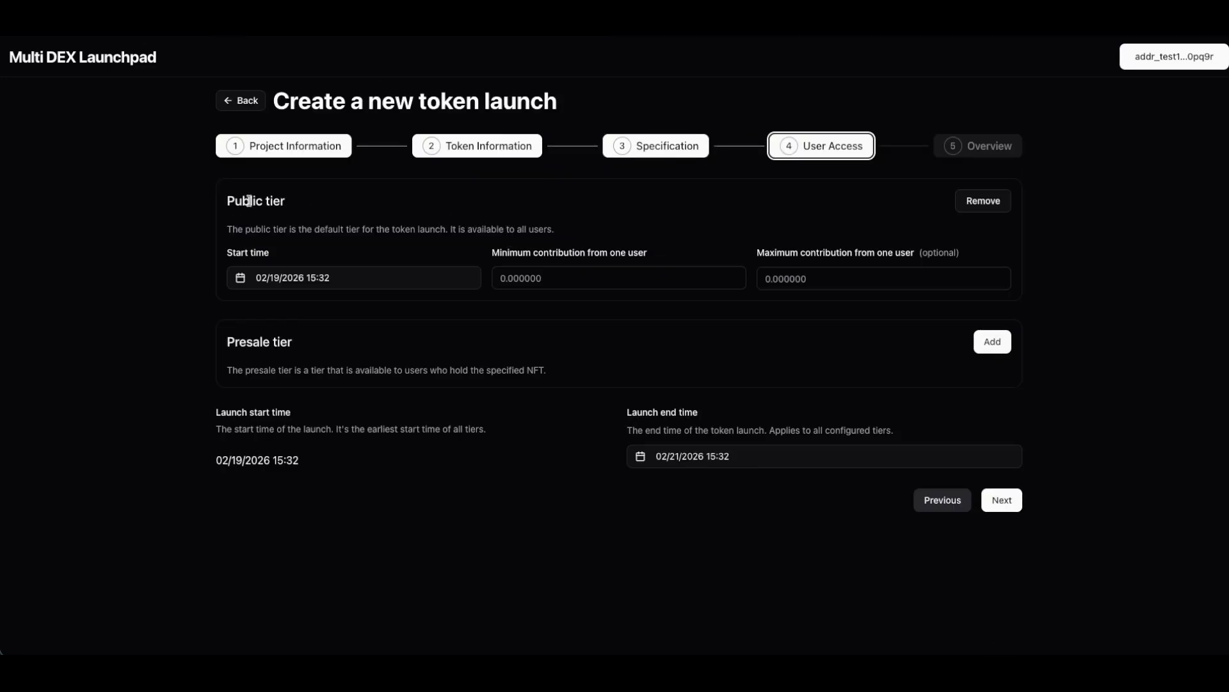
left_click_drag(242, 201, 281, 203)
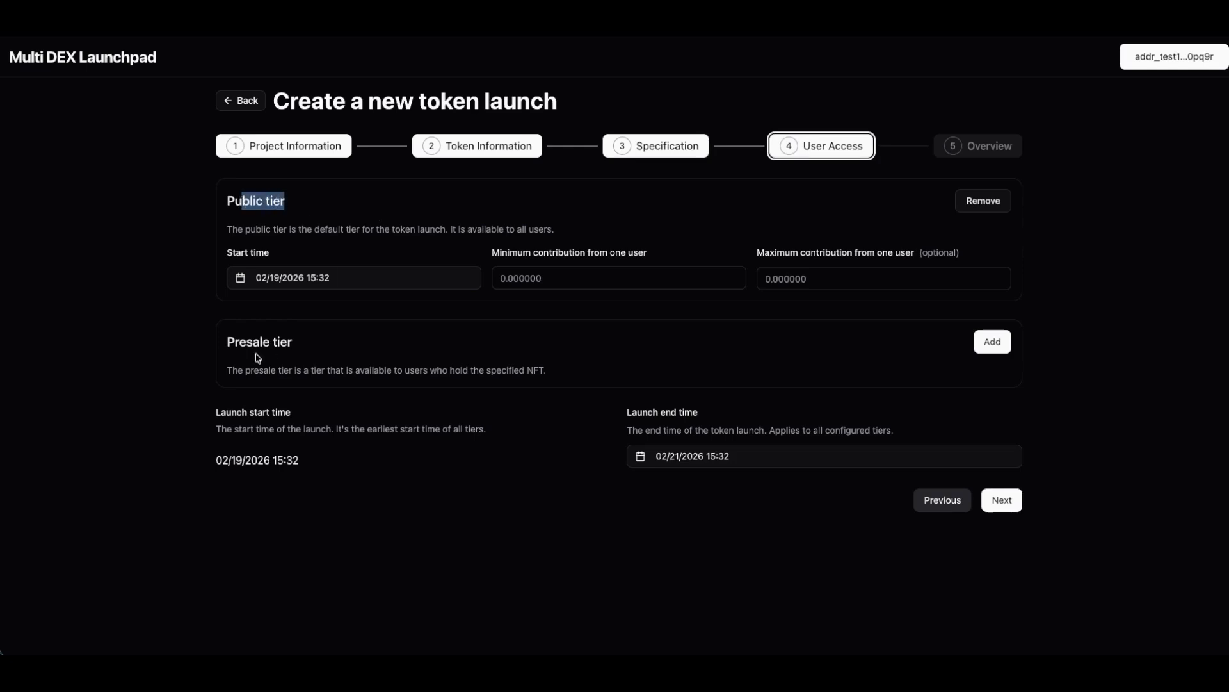
left_click(287, 343)
left_click_drag(250, 342, 292, 342)
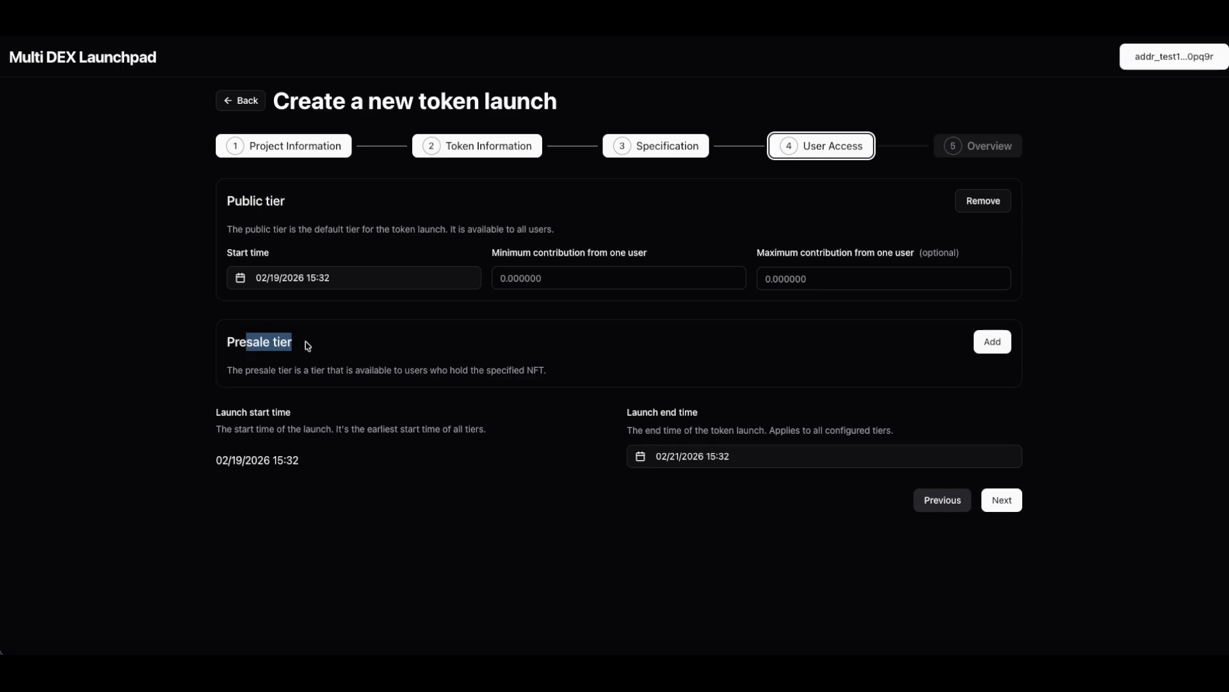
left_click(309, 346)
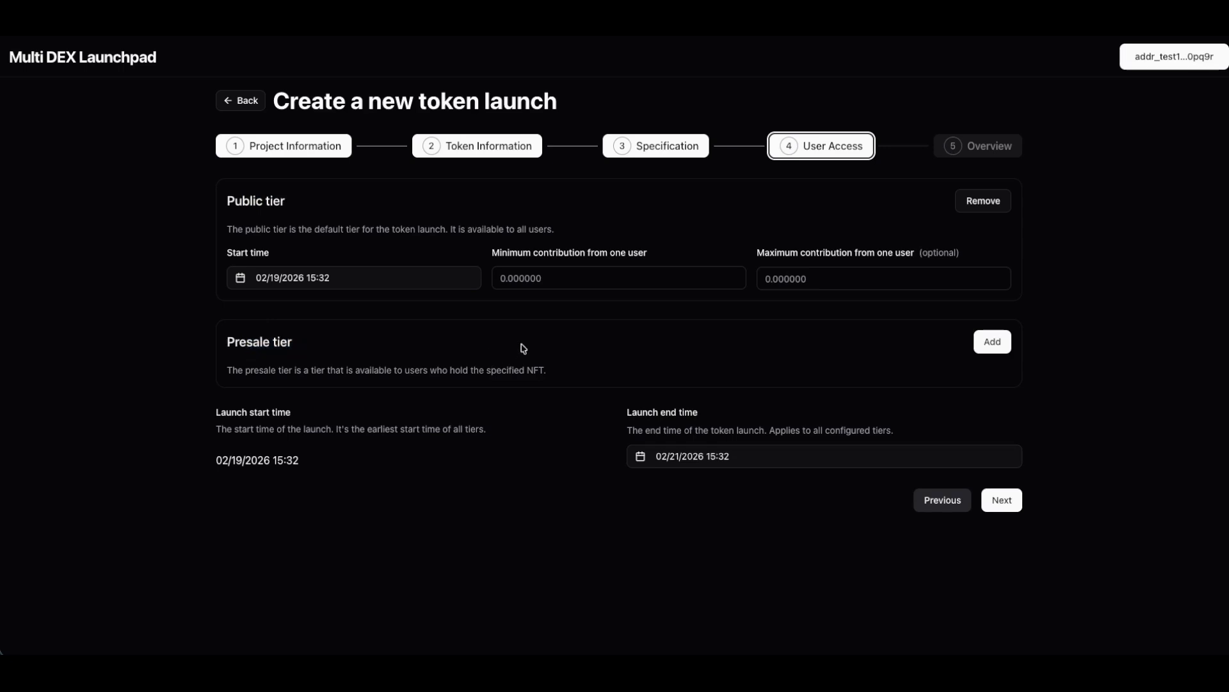
- Set the public tier's minimum contribution from one user to 10 and proceed to the overview stage
left_click(543, 276)
type("10")
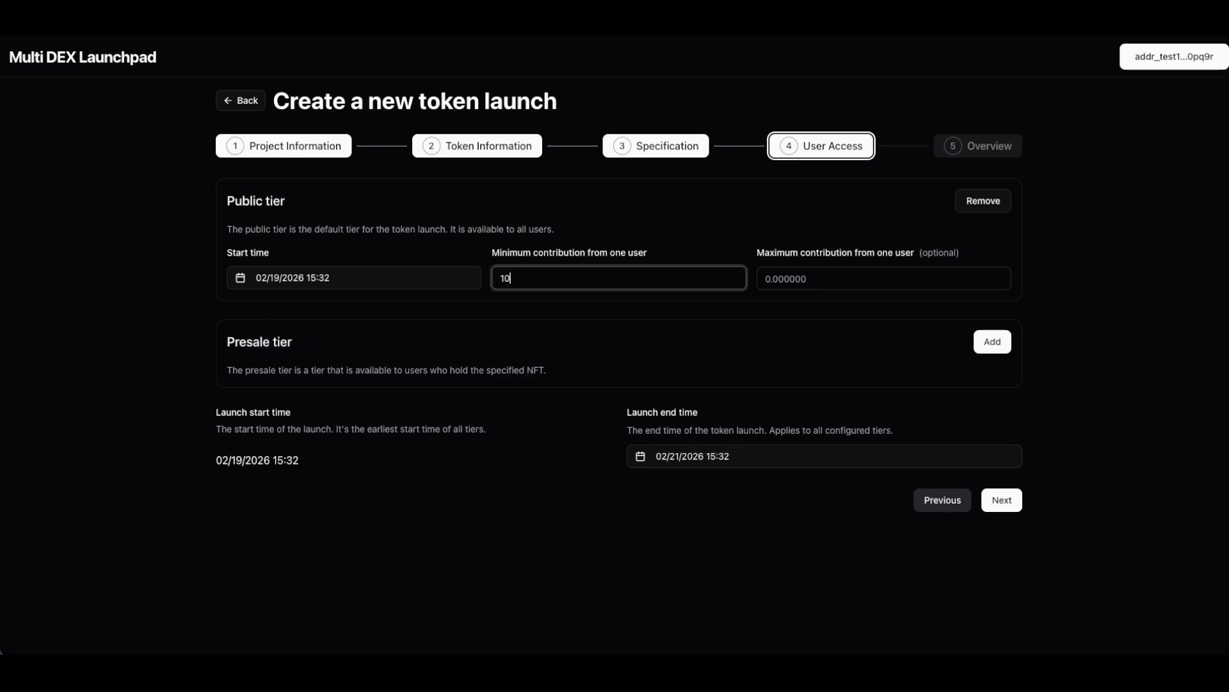
left_click(1001, 499)
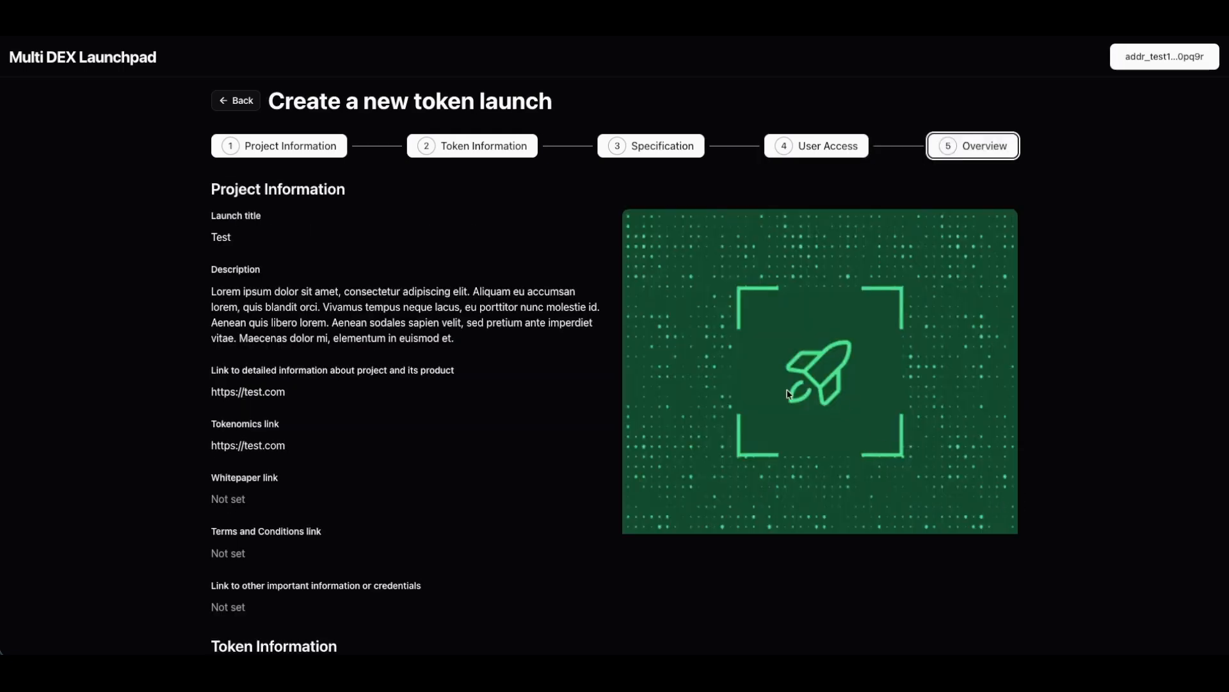
- Create the token launch from the reviewed overview and sign its transaction with the wallet's spending password
scroll(788, 393, "down", 9)
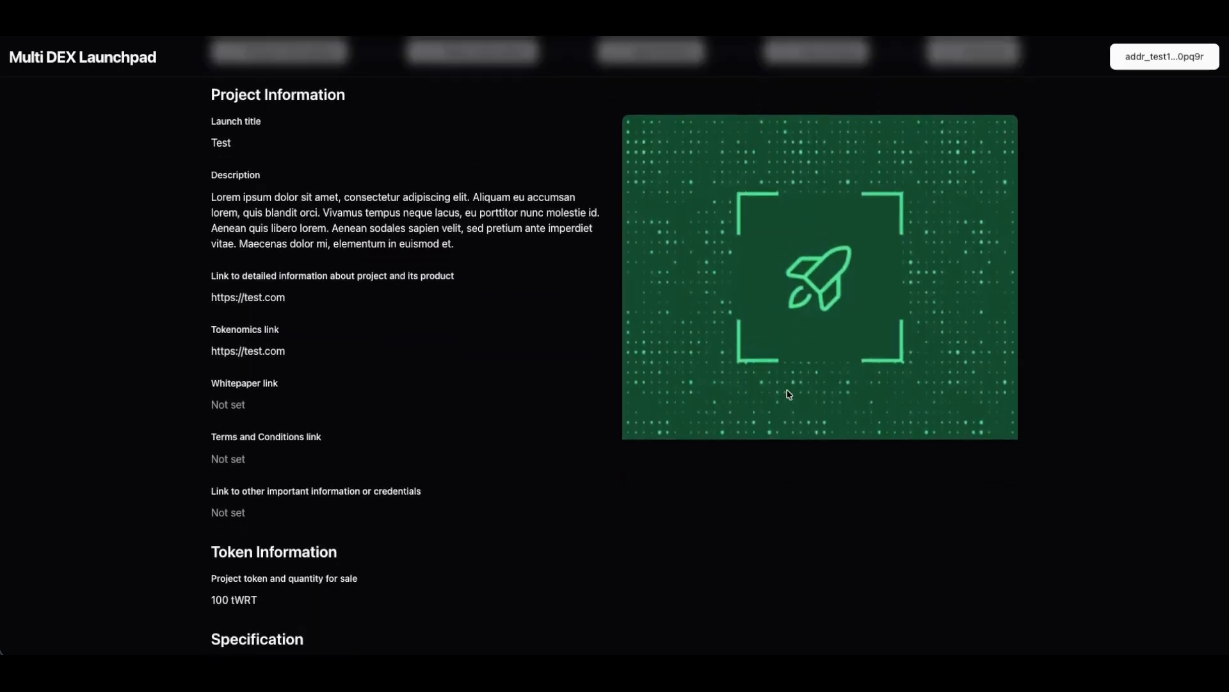
scroll(788, 393, "down", 6)
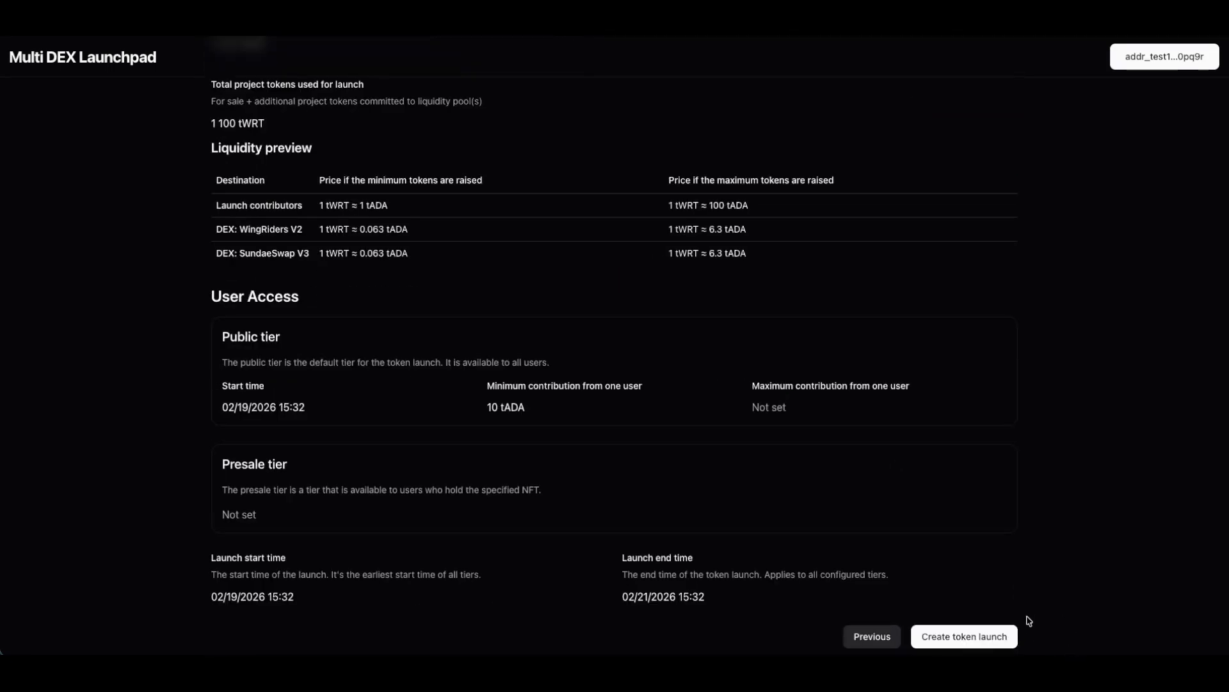
left_click(1006, 635)
left_click(750, 411)
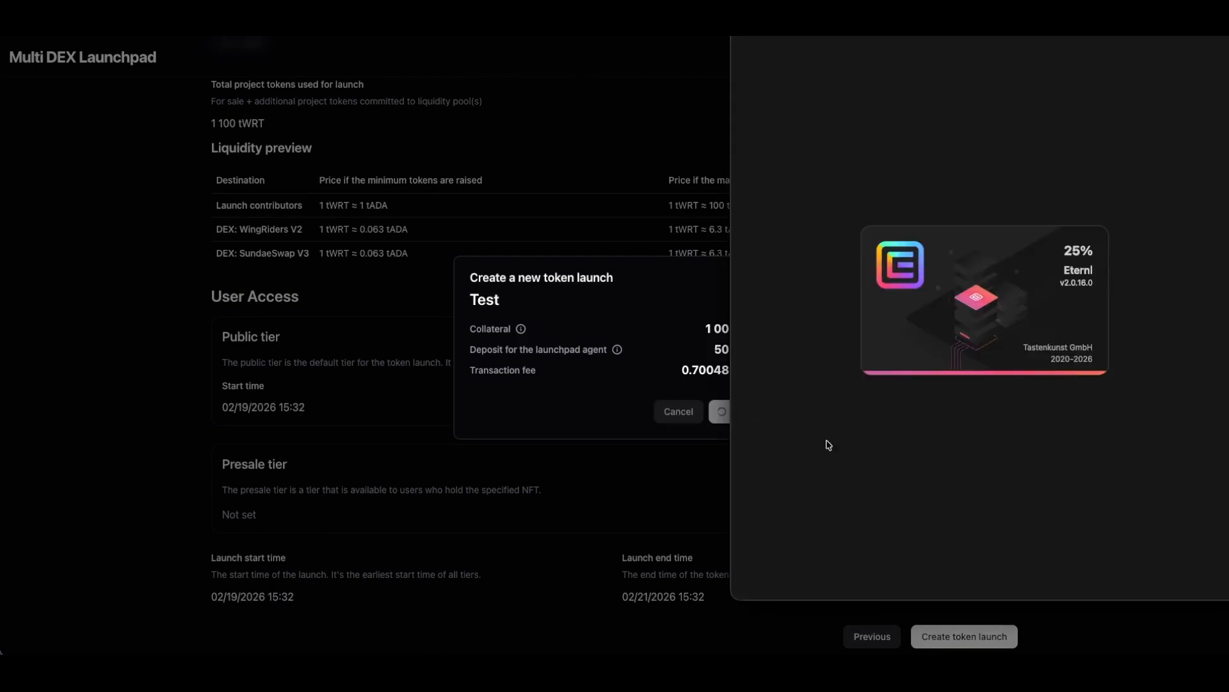
type("•••")
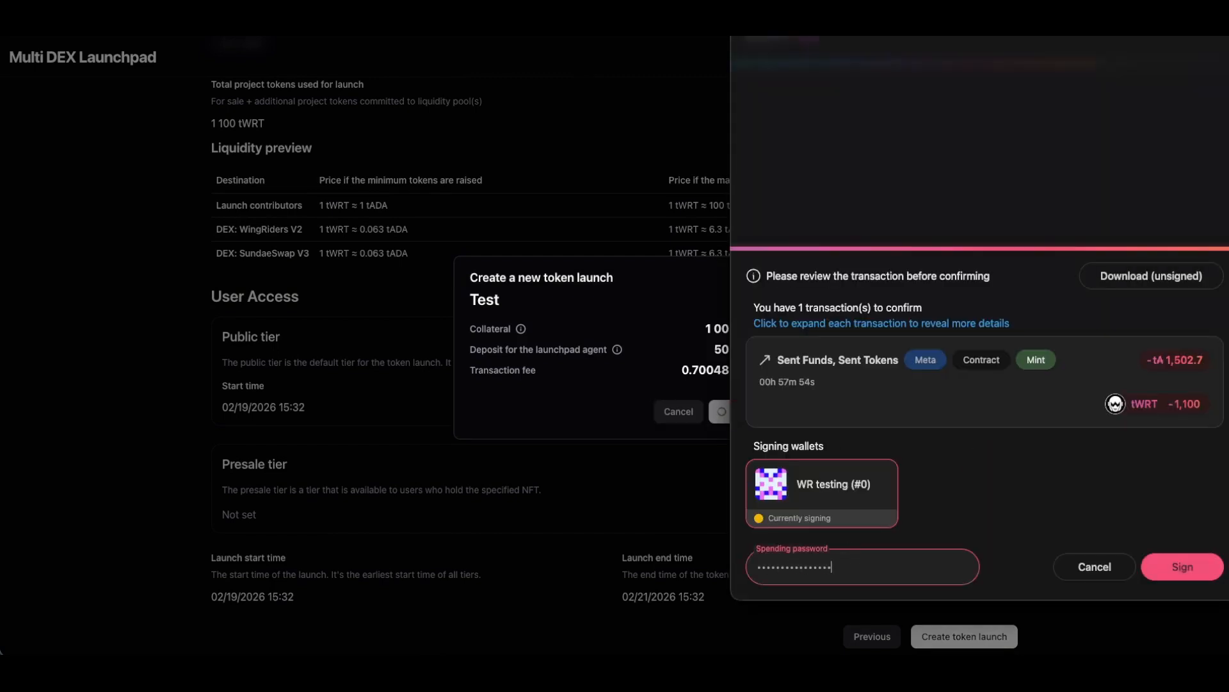
key("Return")
- Read and close the transaction notice, and view the page of the newly created Test launch
left_click_drag(514, 293, 577, 293)
left_click(584, 294)
left_click(638, 399)
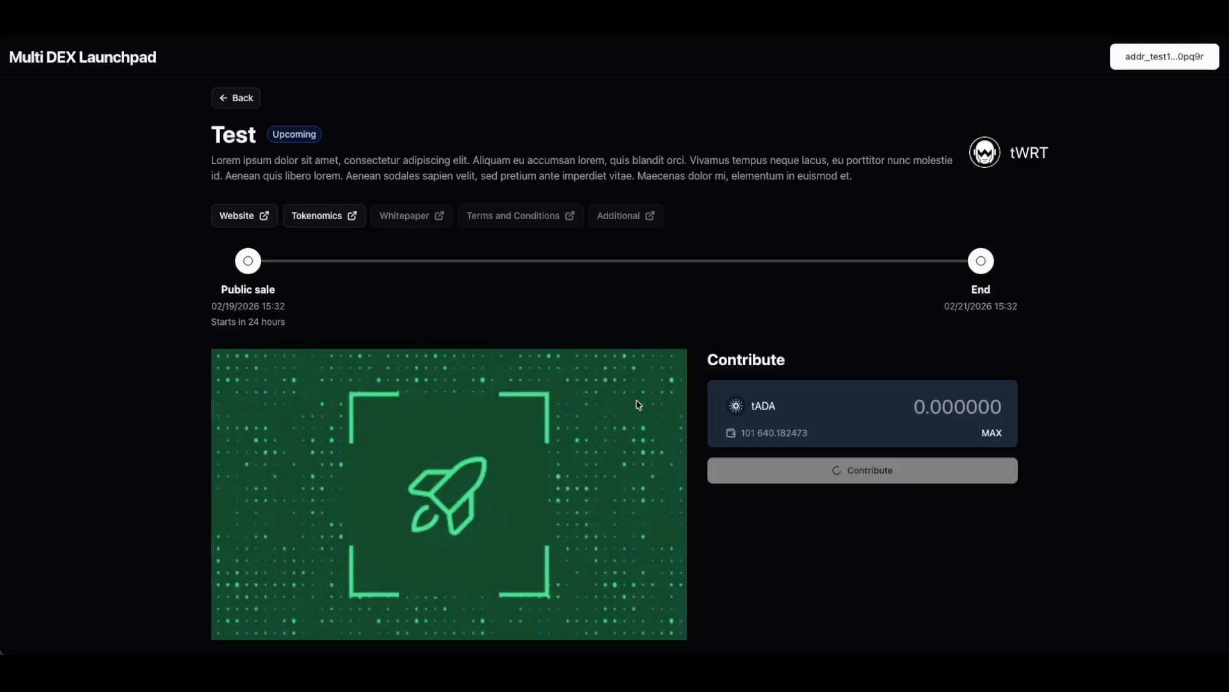
scroll(337, 157, "down", 1)
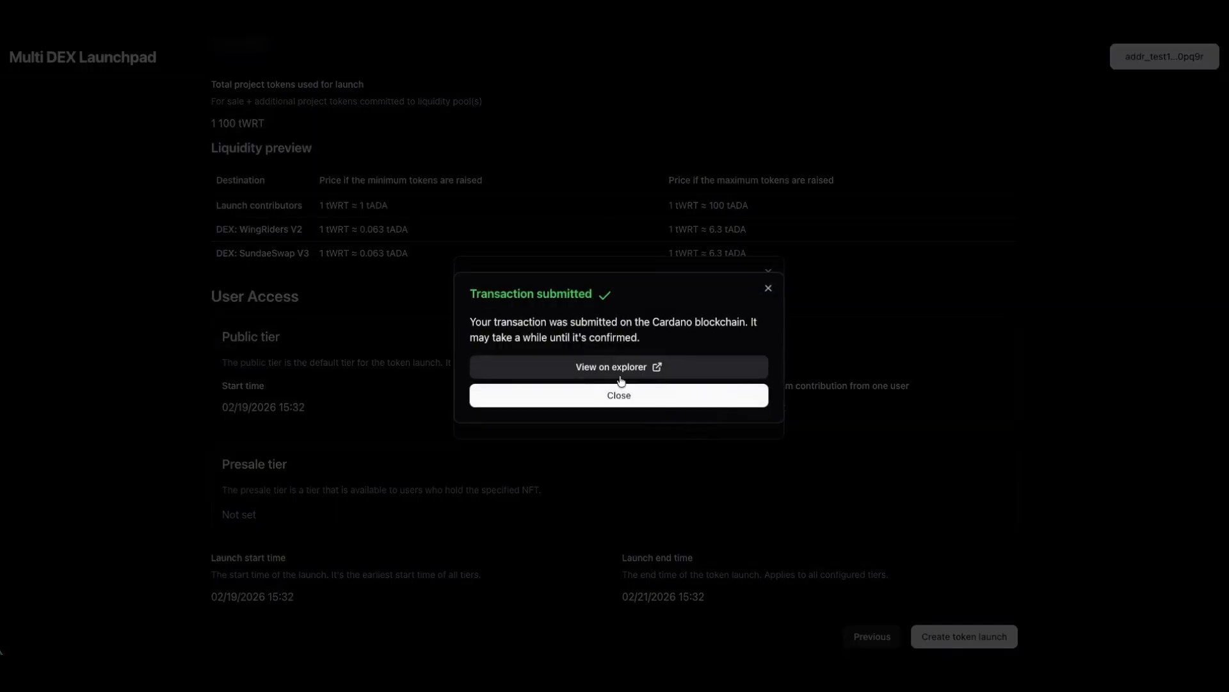
left_click_drag(512, 294, 586, 292)
left_click(586, 291)
left_click(636, 401)
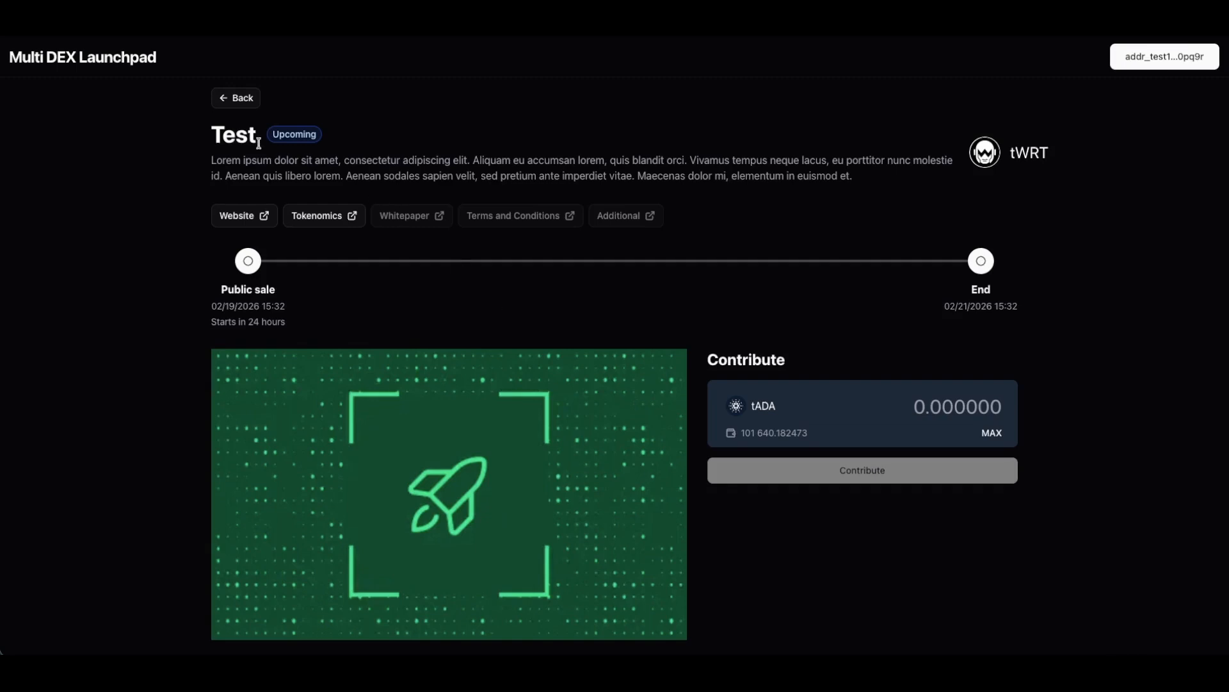
scroll(259, 146, "down", 1)
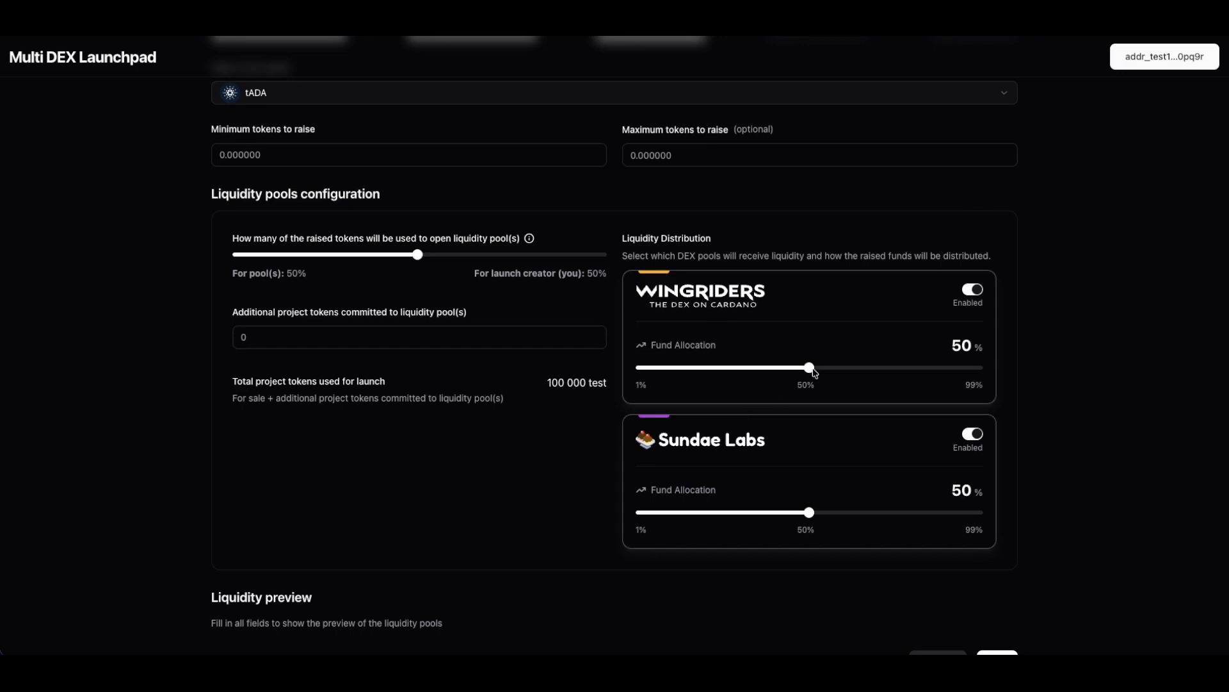
- Try a 59% fund allocation for WingRiders in another launch draft, and disable and re-enable the Sundae Labs pool
left_click_drag(814, 372, 841, 377)
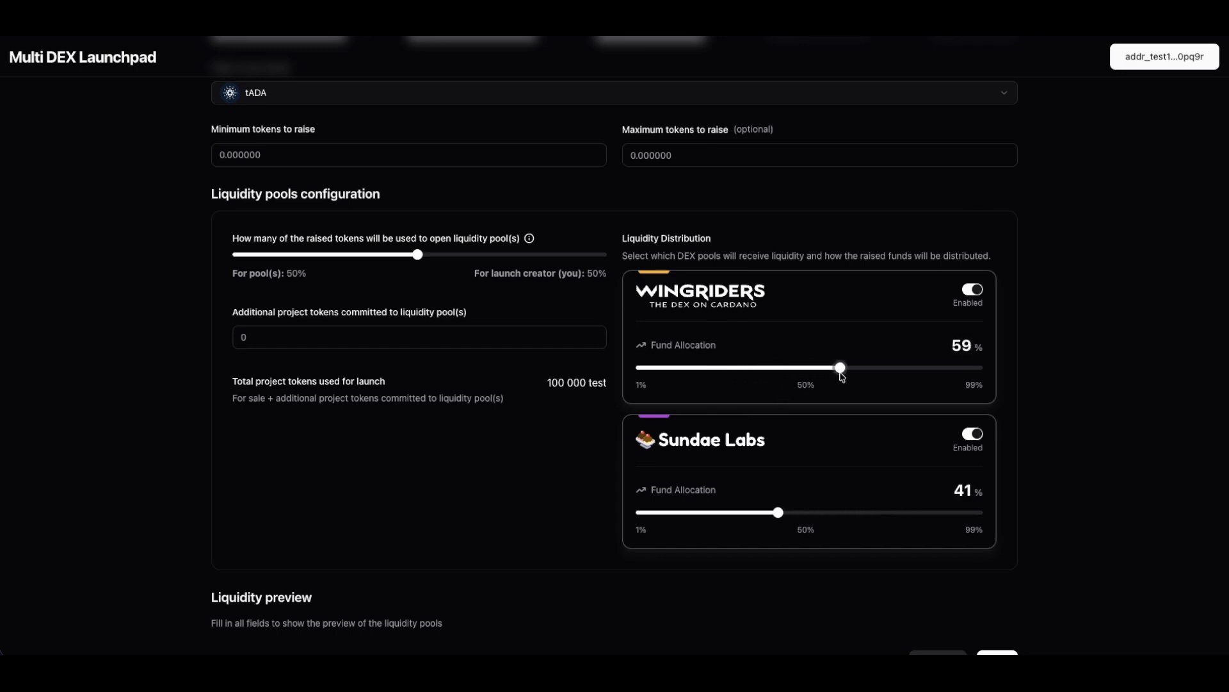
left_click(977, 435)
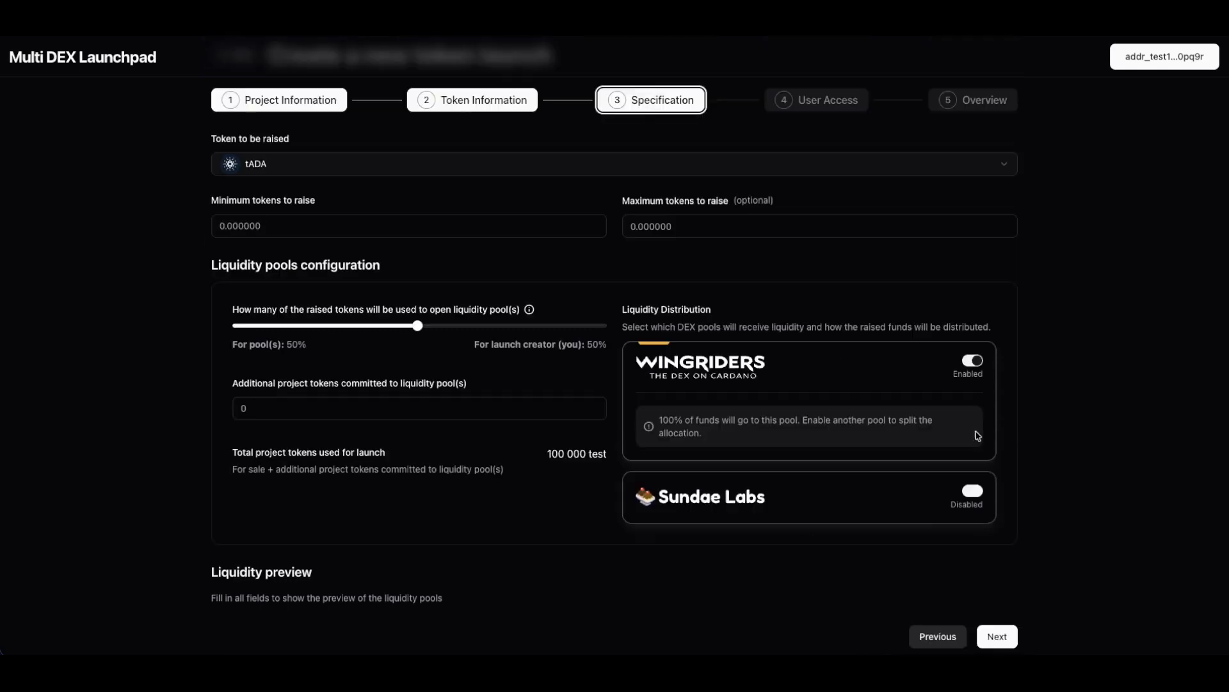
left_click(972, 491)
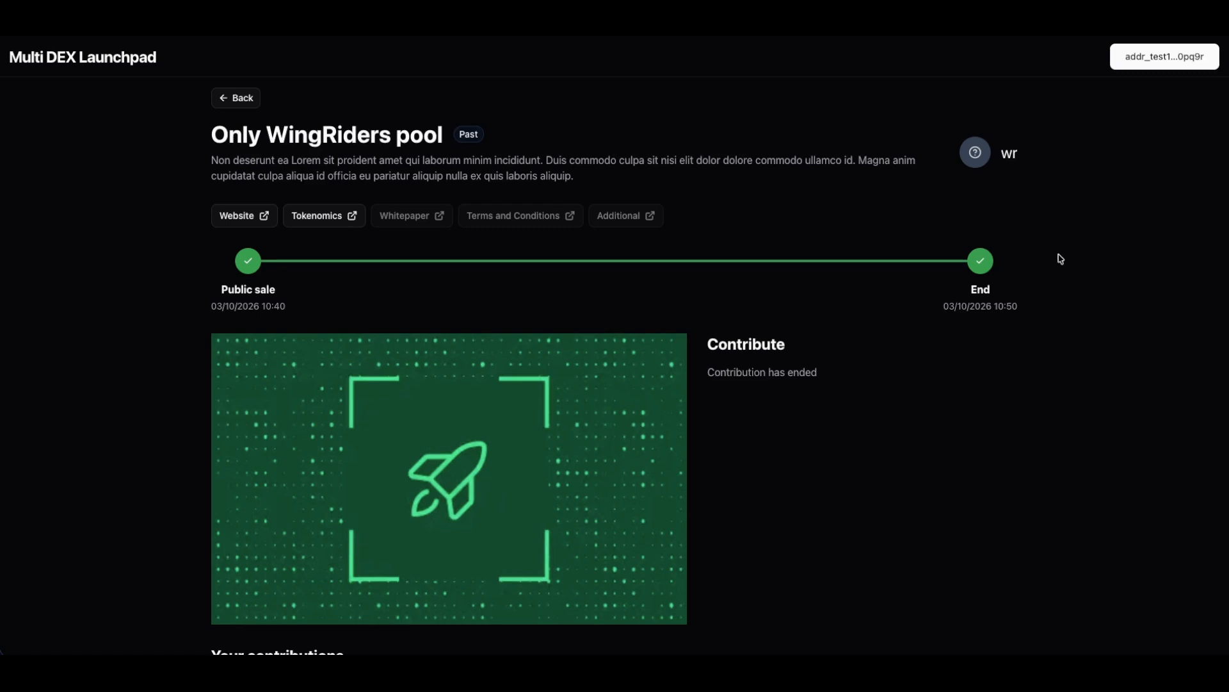
- Examine how the Only WingRiders pool launch allocates its liquidity tokens
scroll(1061, 259, "down", 15)
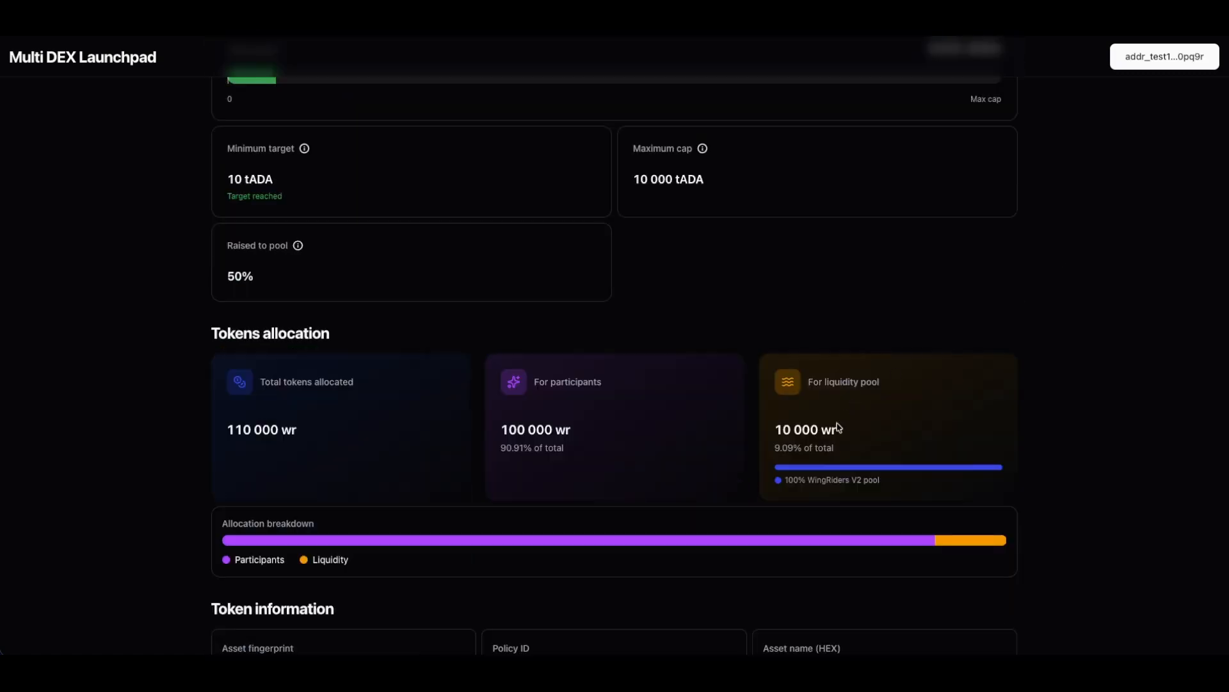
left_click_drag(794, 479, 878, 479)
left_click(885, 482)
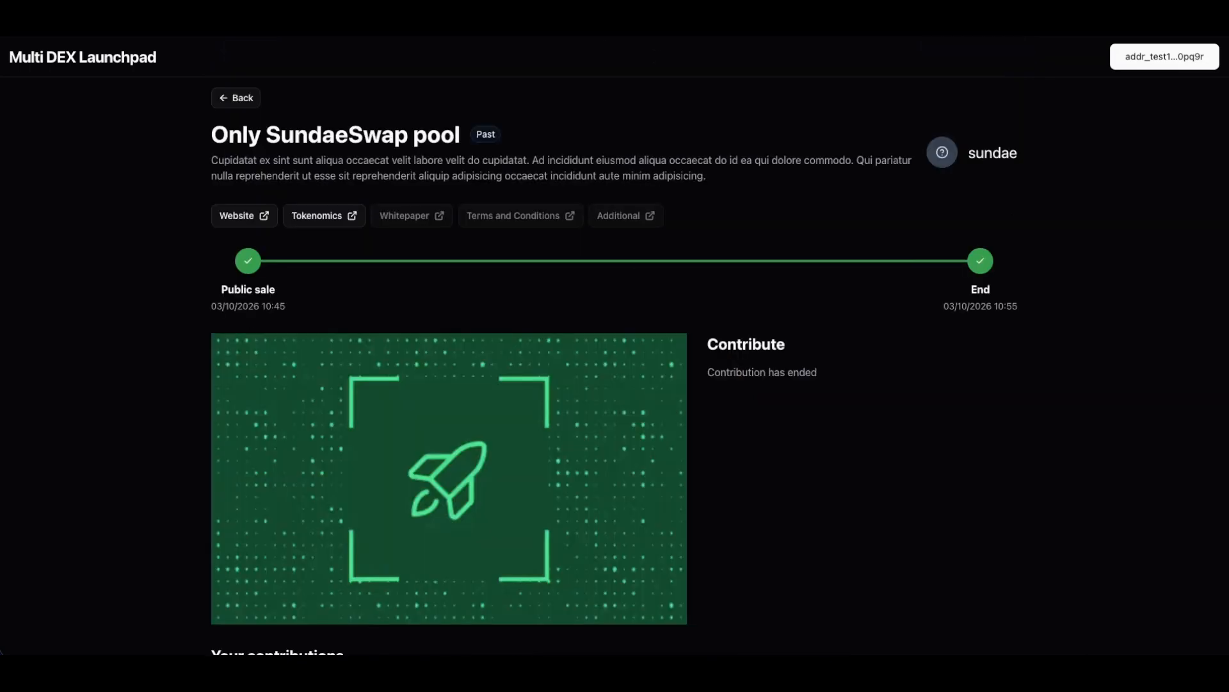
- Examine how the Only SundaeSwap pool launch allocates its liquidity tokens
scroll(902, 256, "down", 15)
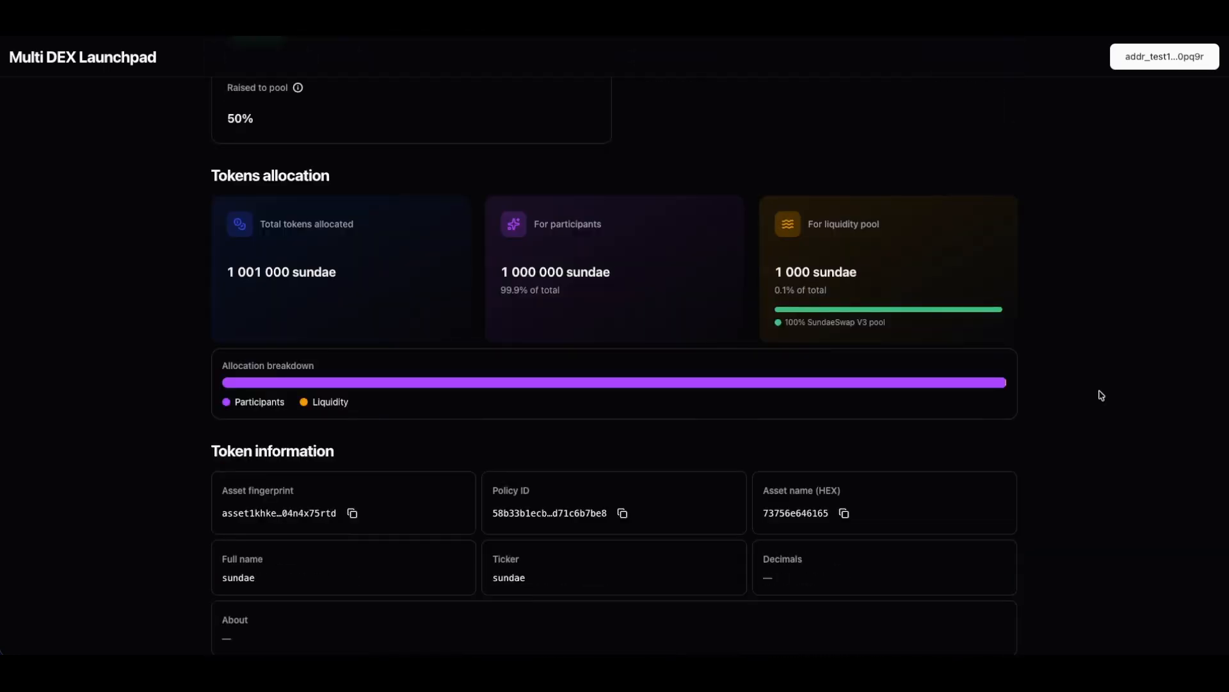
scroll(1023, 382, "up", 1)
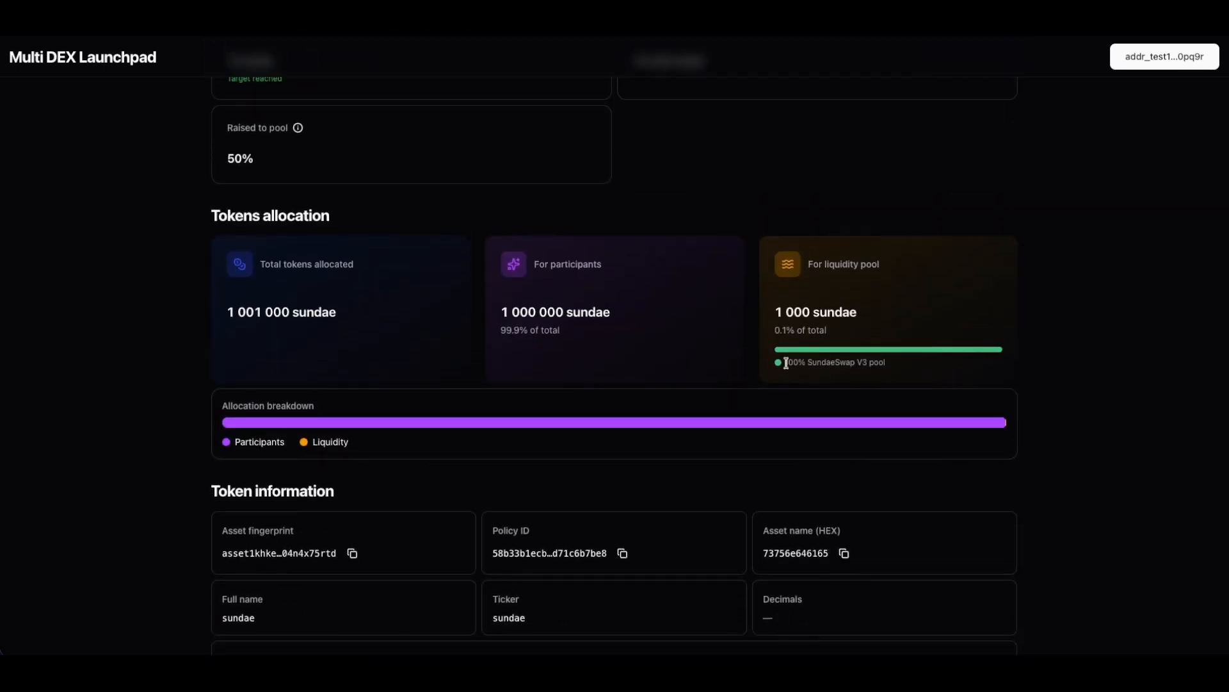
left_click_drag(797, 363, 861, 362)
left_click(871, 363)
left_click(724, 20)
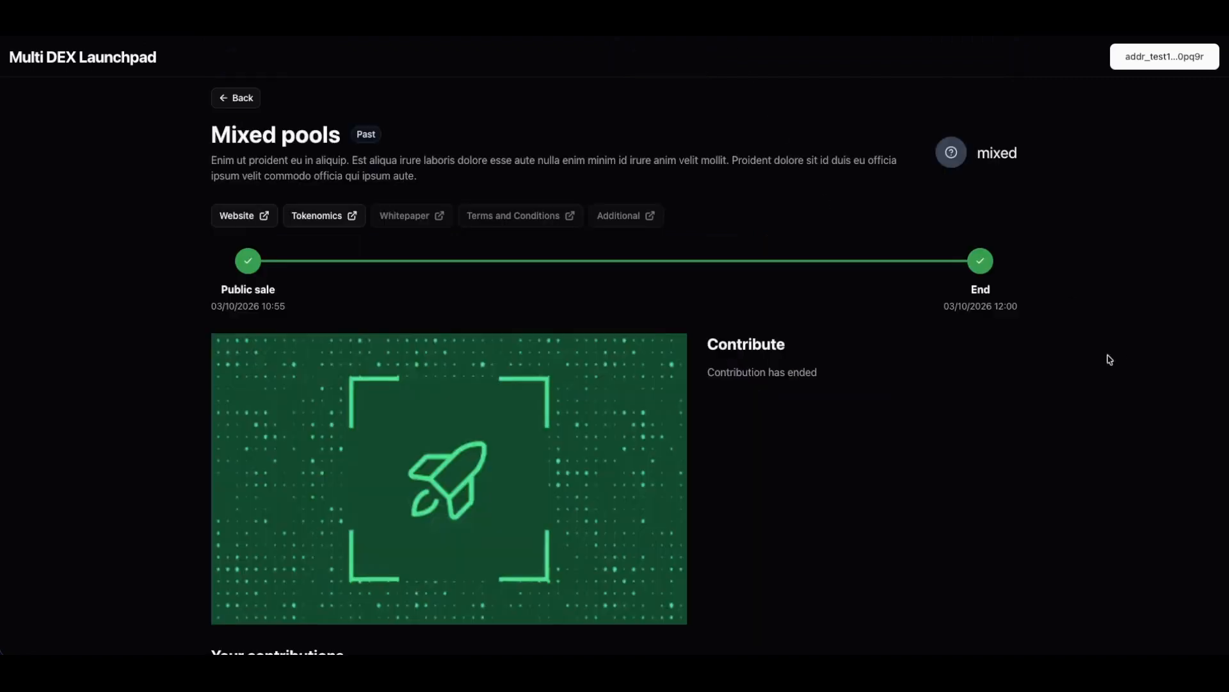
- Examine how the Mixed pools launch splits its liquidity tokens between the WingRiders and SundaeSwap pools
scroll(1110, 360, "down", 15)
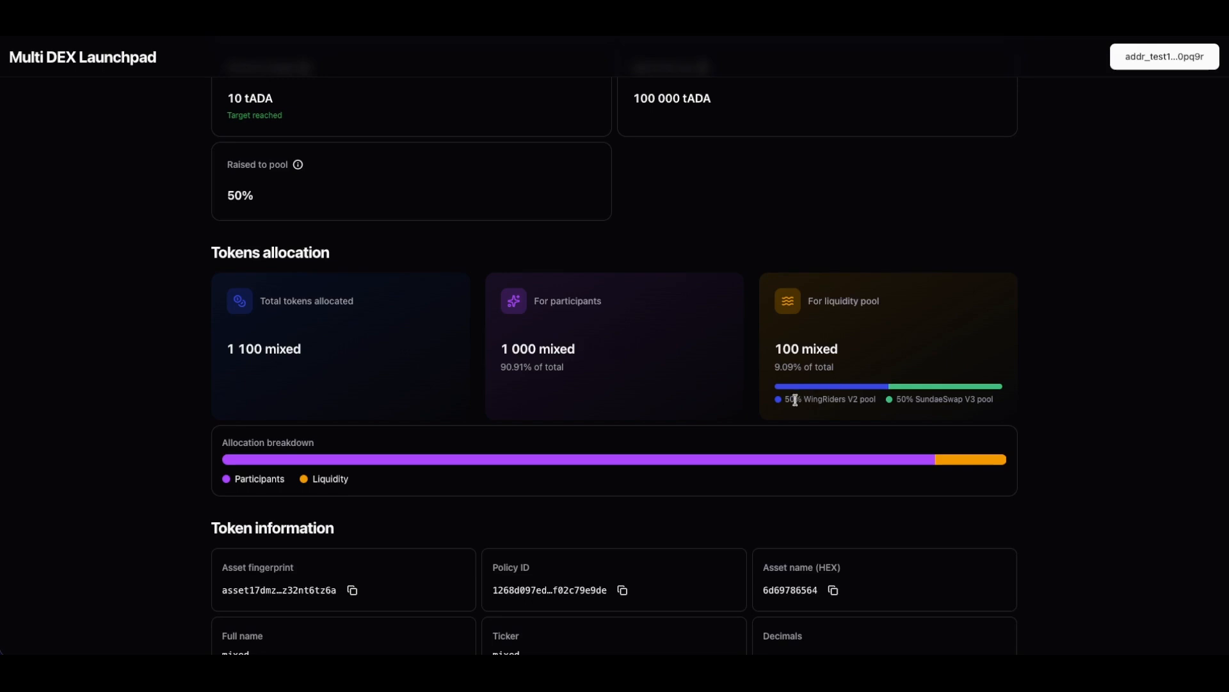
left_click_drag(795, 400, 972, 398)
left_click(978, 398)
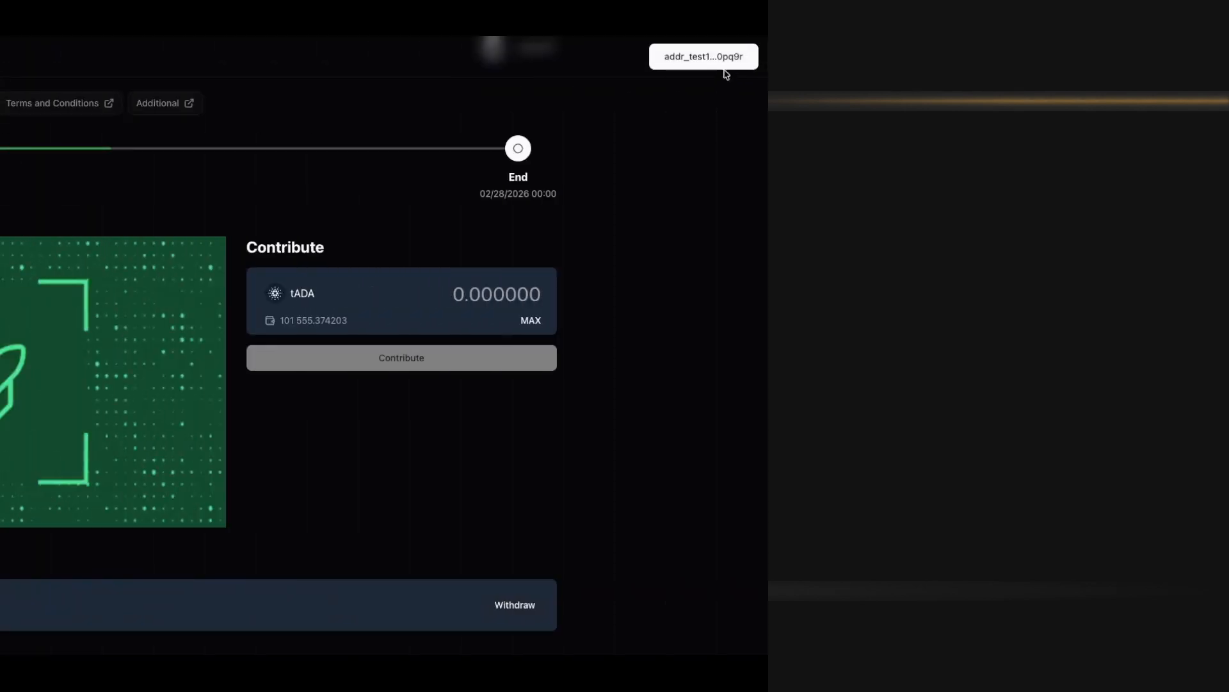
- Check the connected wallet account, enter a contribution of 200 tADA to the running launch and inspect its transaction fee
left_click(1185, 59)
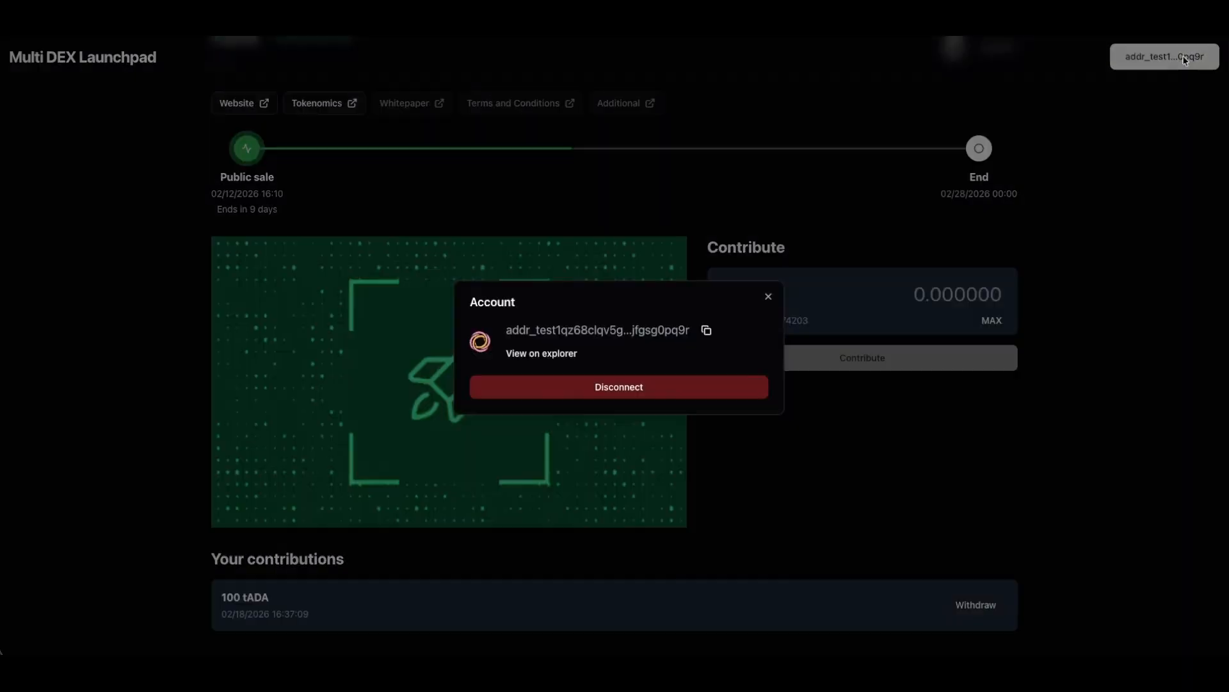
left_click(1130, 212)
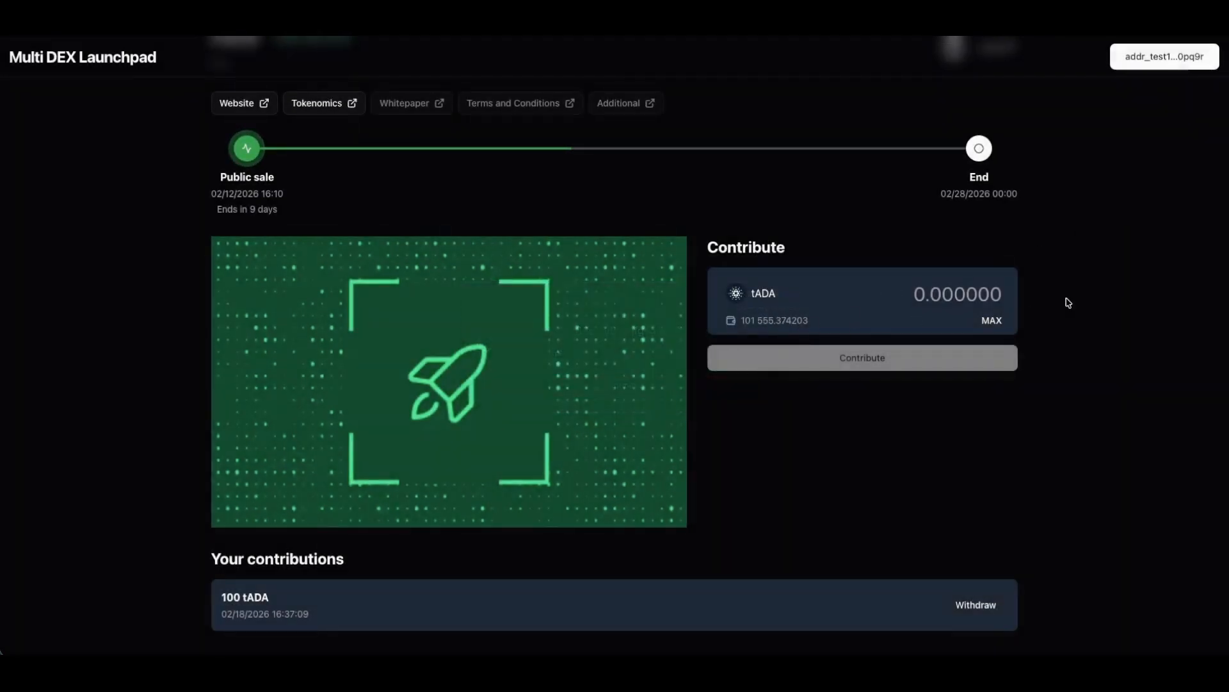
left_click(983, 295)
type("200")
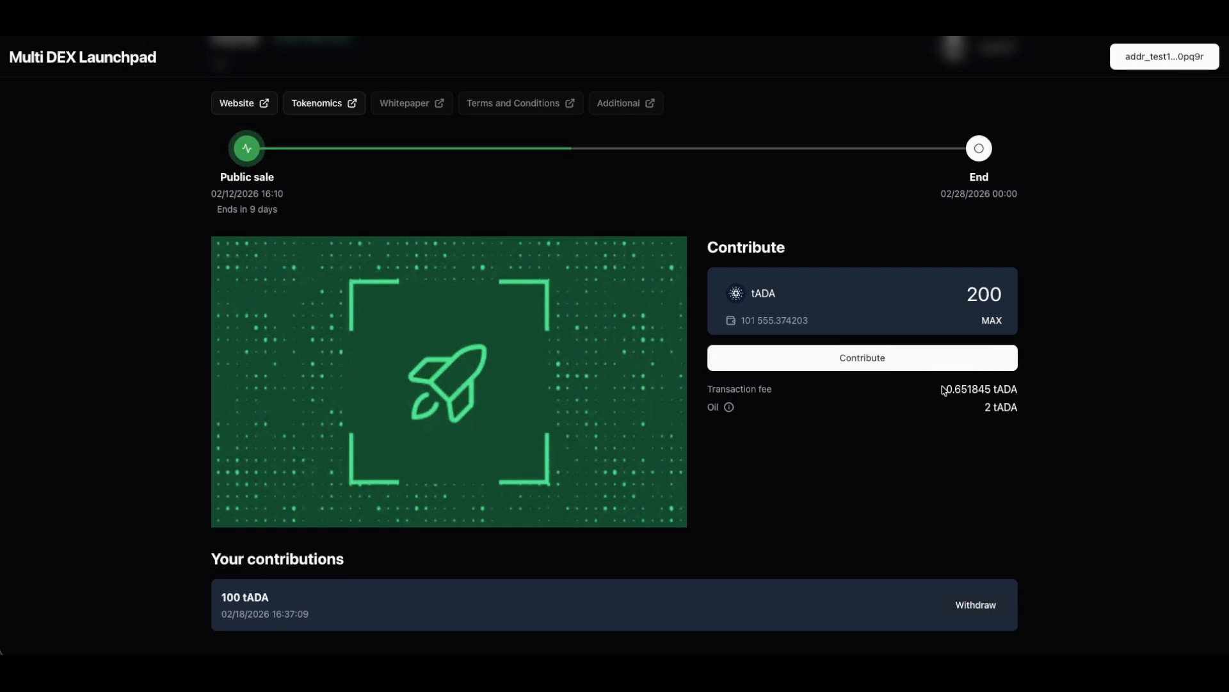
left_click_drag(955, 388, 994, 388)
left_click(1088, 379)
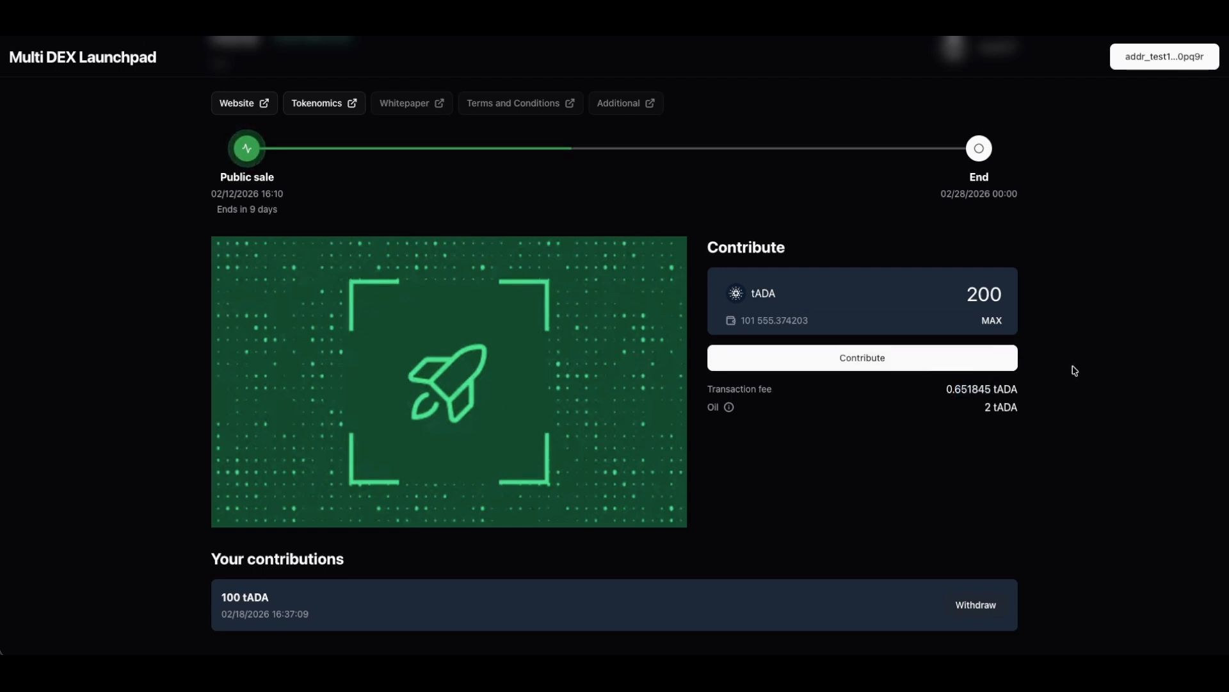
- Submit the 200 tADA contribution and sign its transaction with the Lace wallet password
left_click(936, 359)
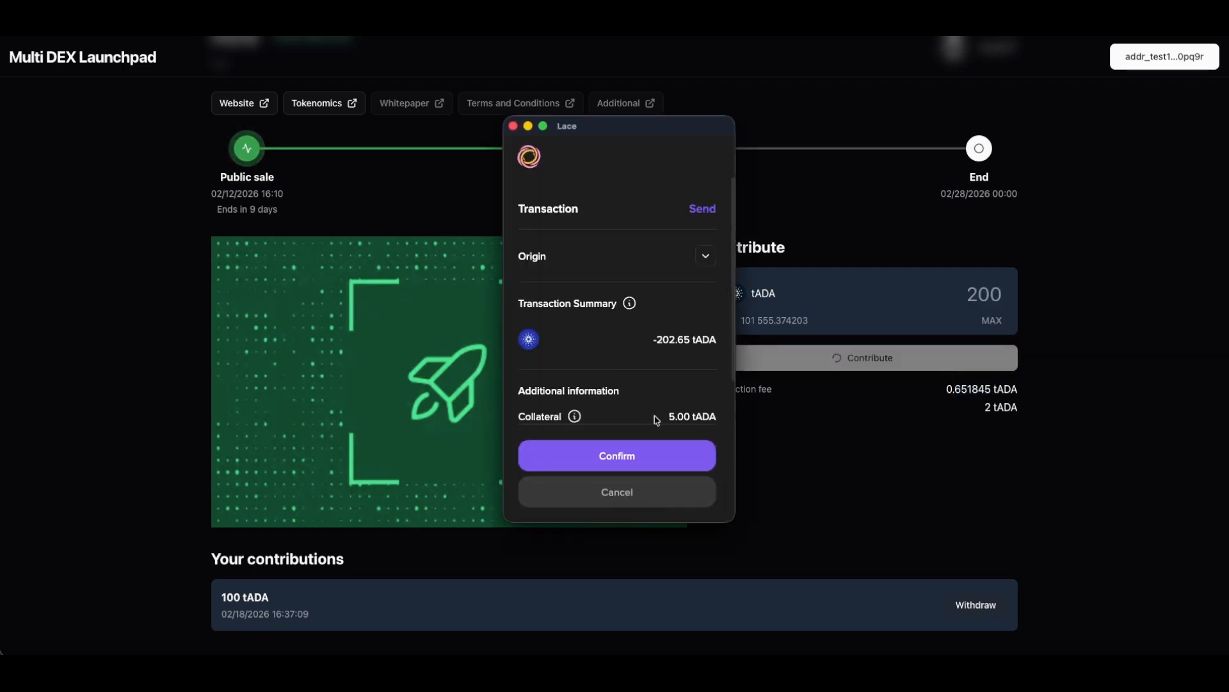
left_click(637, 460)
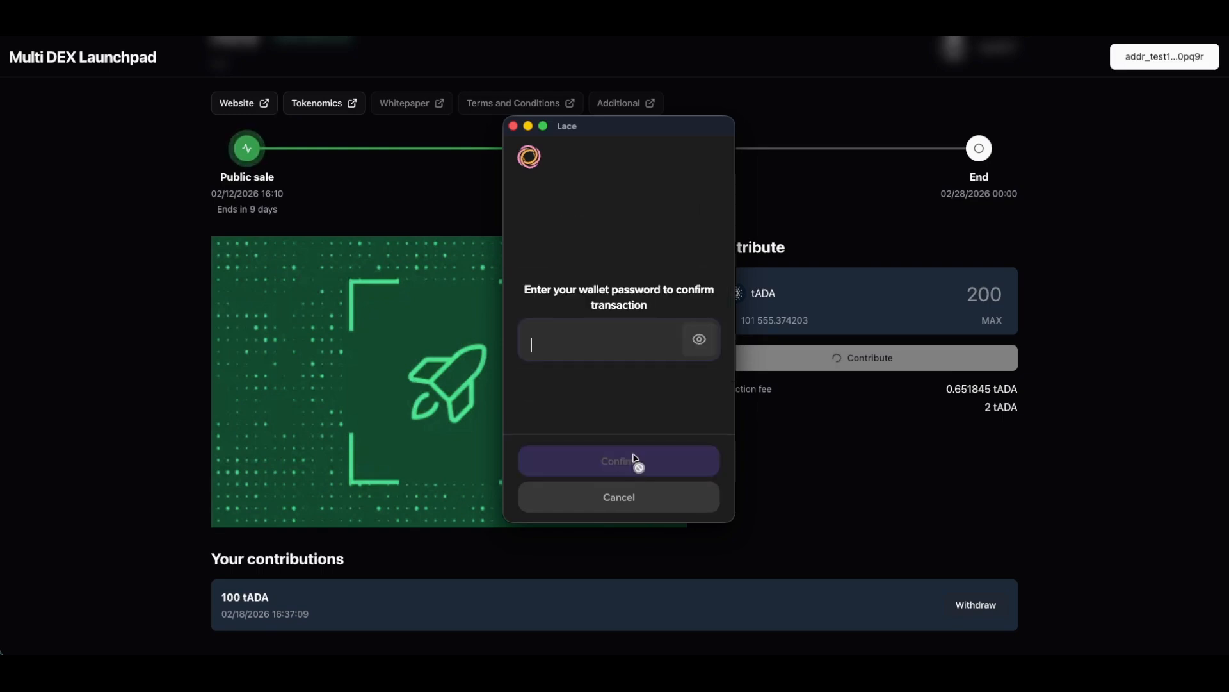
left_click(605, 333)
type("••••••••••••••••")
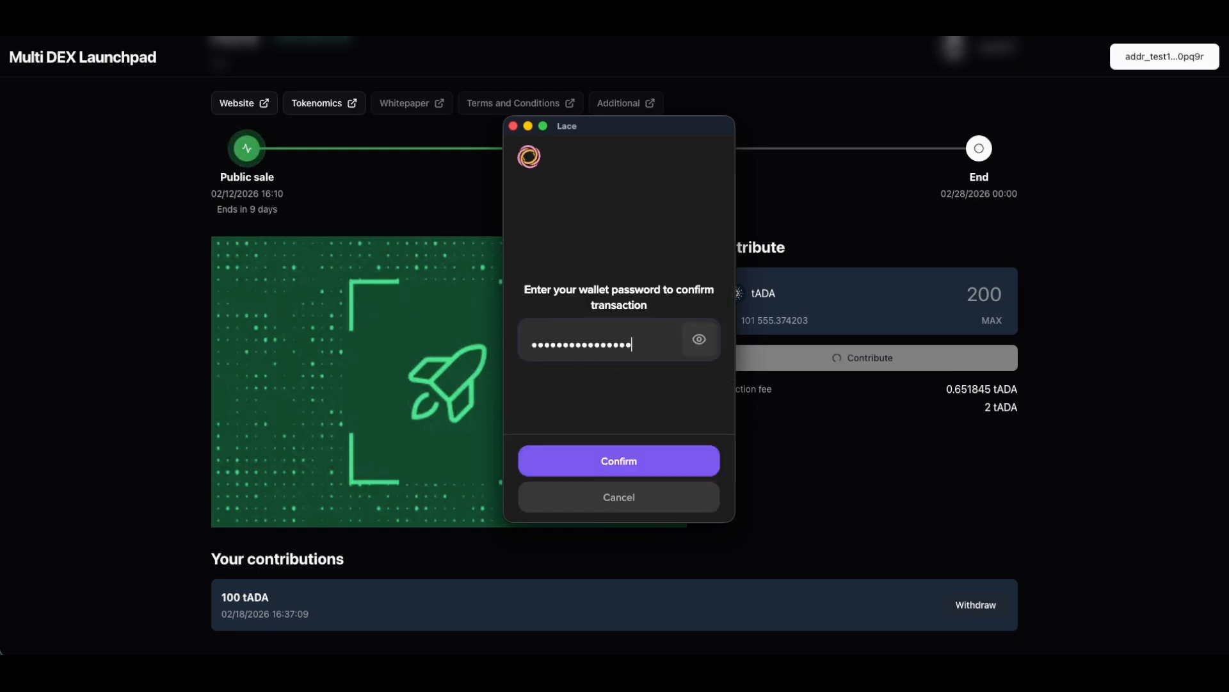
key("Return")
left_click(618, 497)
left_click(626, 502)
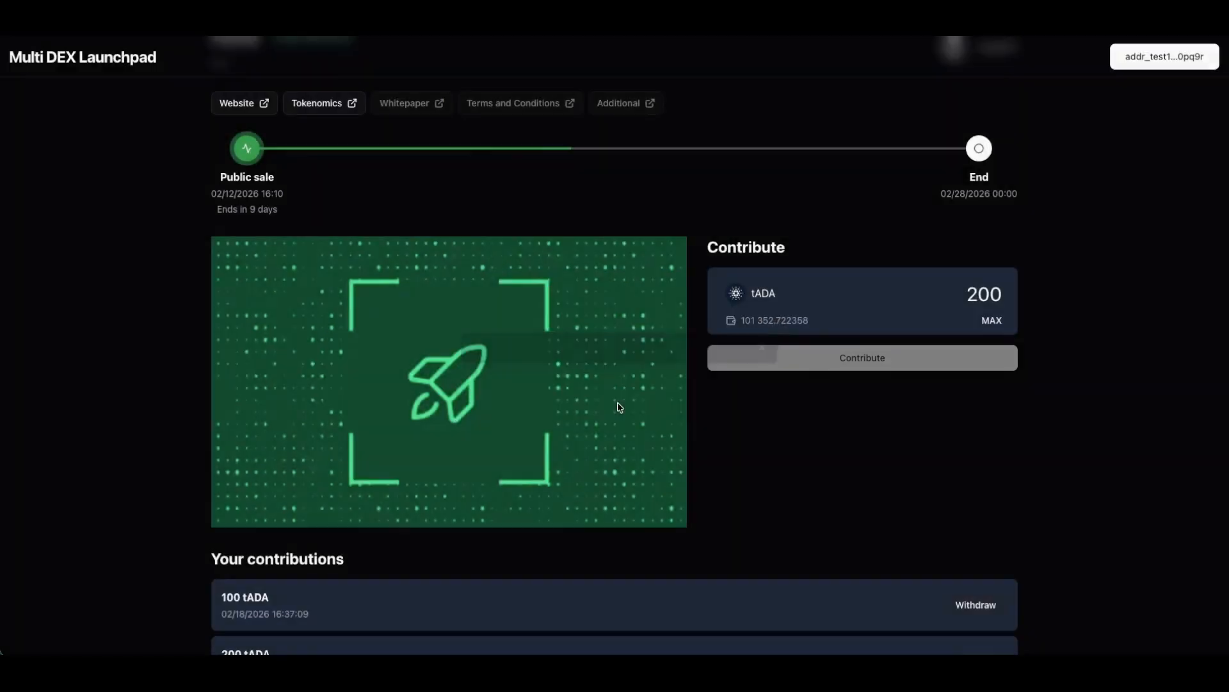
- Close the wallet's signing window and check the transaction notice and the list of own contributions
scroll(237, 401, "down", 4)
left_click_drag(237, 400, 288, 393)
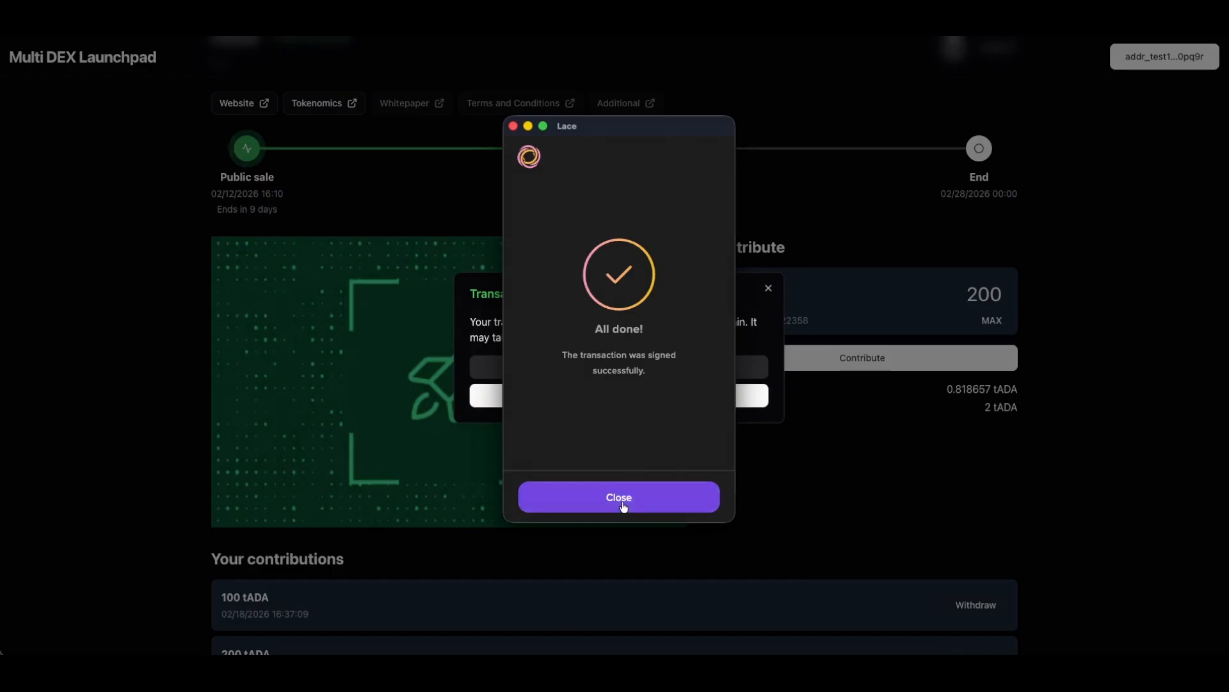
left_click(626, 502)
left_click_drag(513, 293, 585, 293)
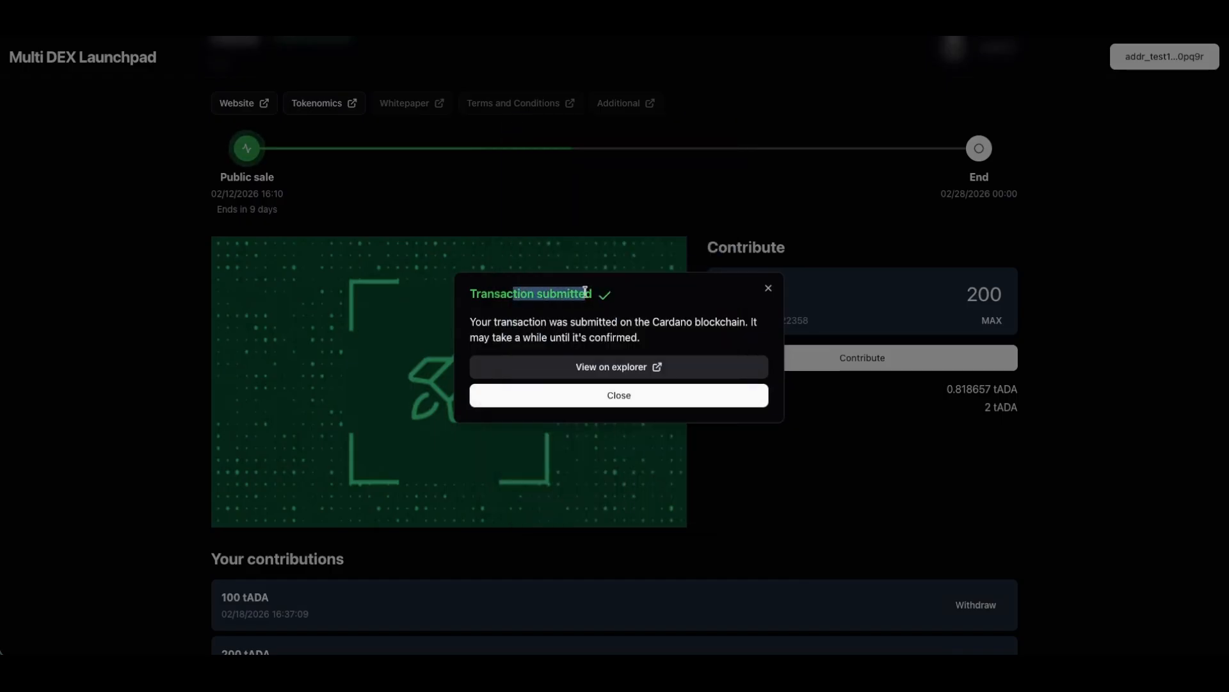
- Dismiss the transaction submission notice and check the new 200 tADA entry in the list of own contributions
left_click(619, 395)
scroll(620, 406, "down", 4)
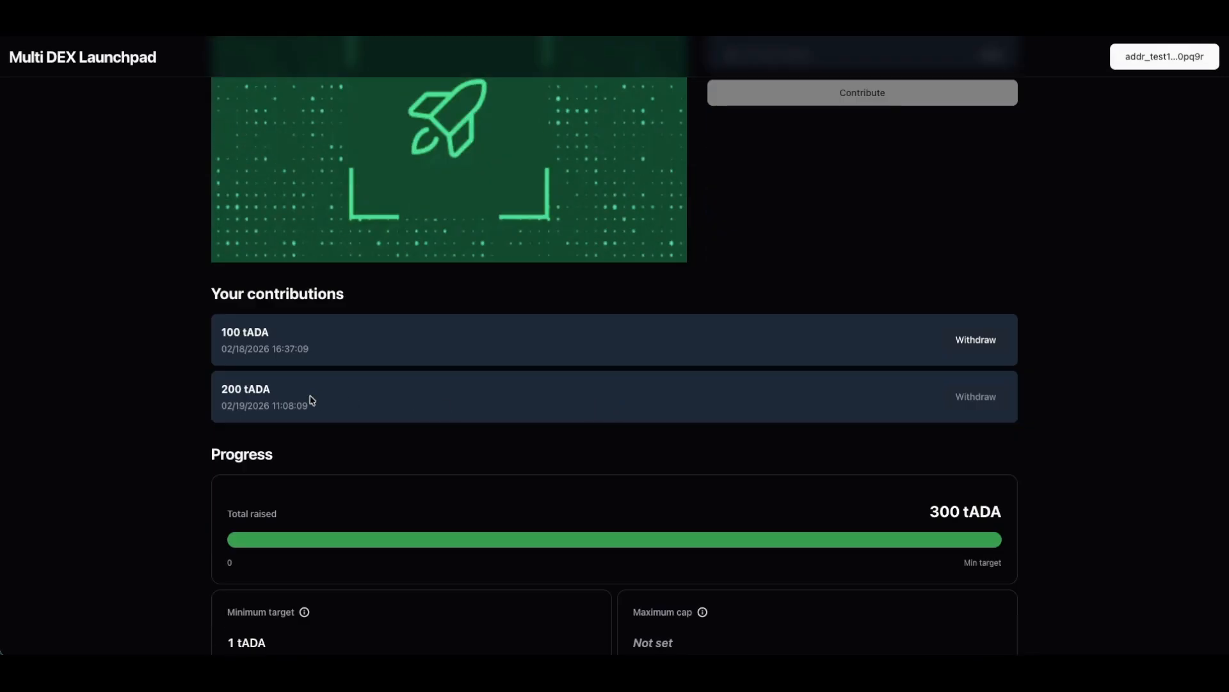
left_click_drag(229, 389, 271, 395)
left_click(294, 392)
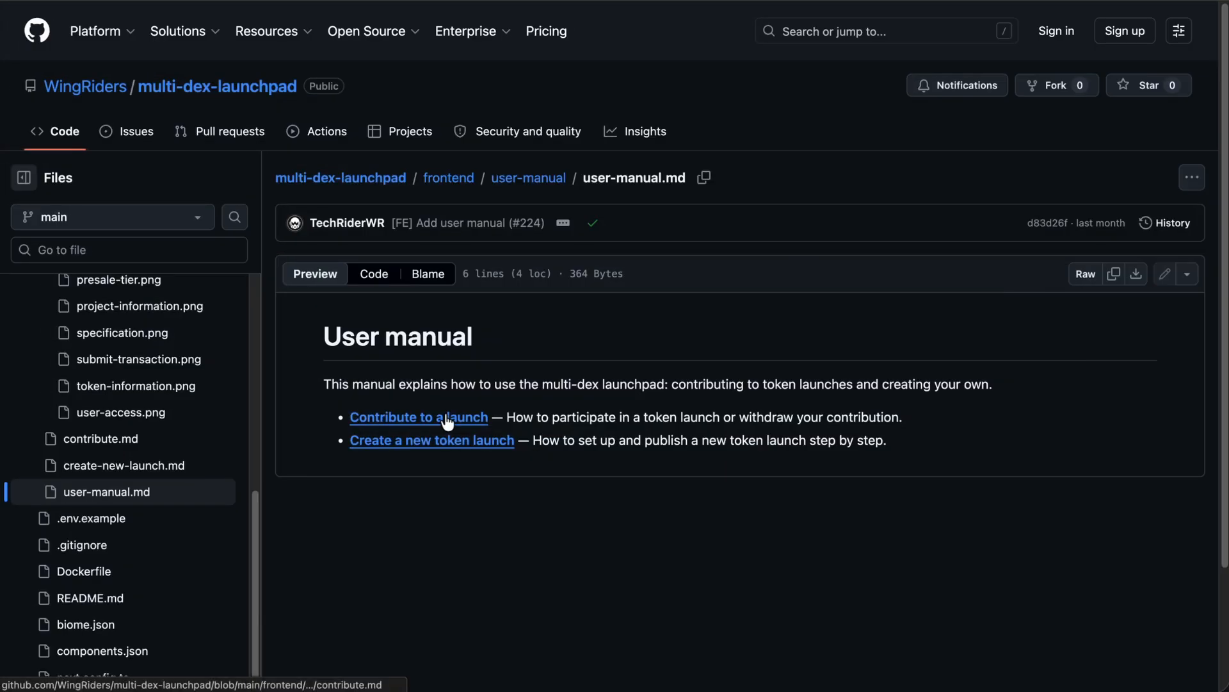
- Read the launchpad's GitHub user manual pages on contributing to a launch and on creating a new token launch
left_click(413, 419)
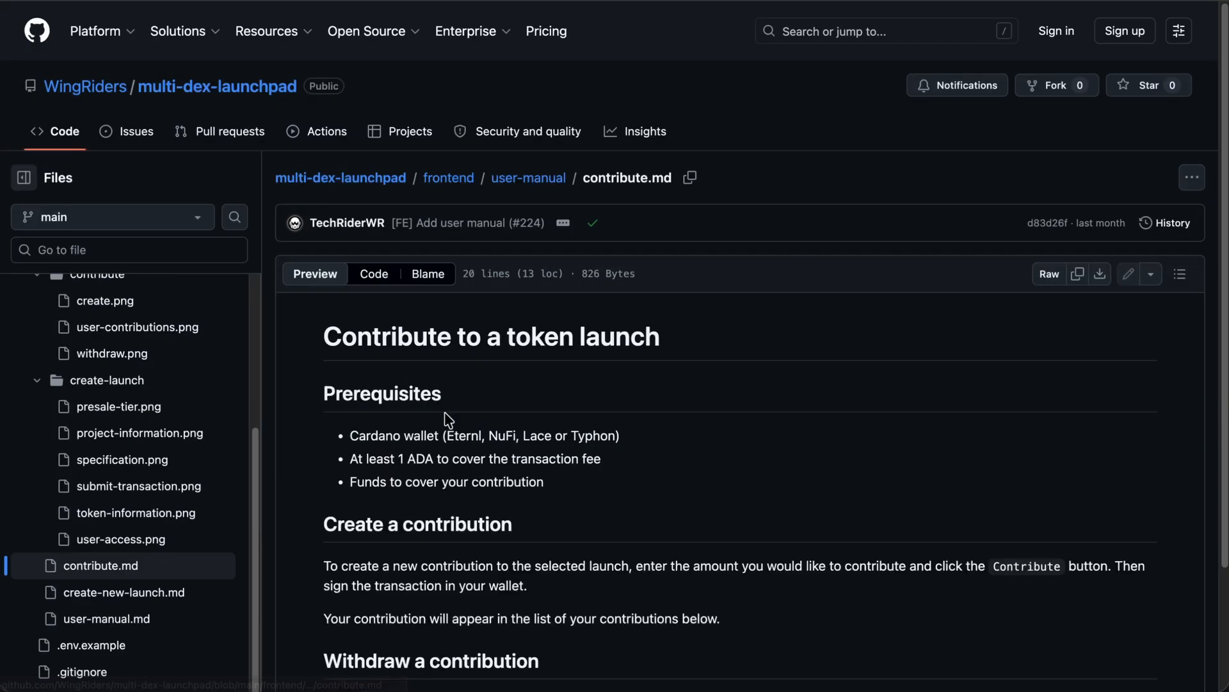
scroll(448, 420, "down", 15)
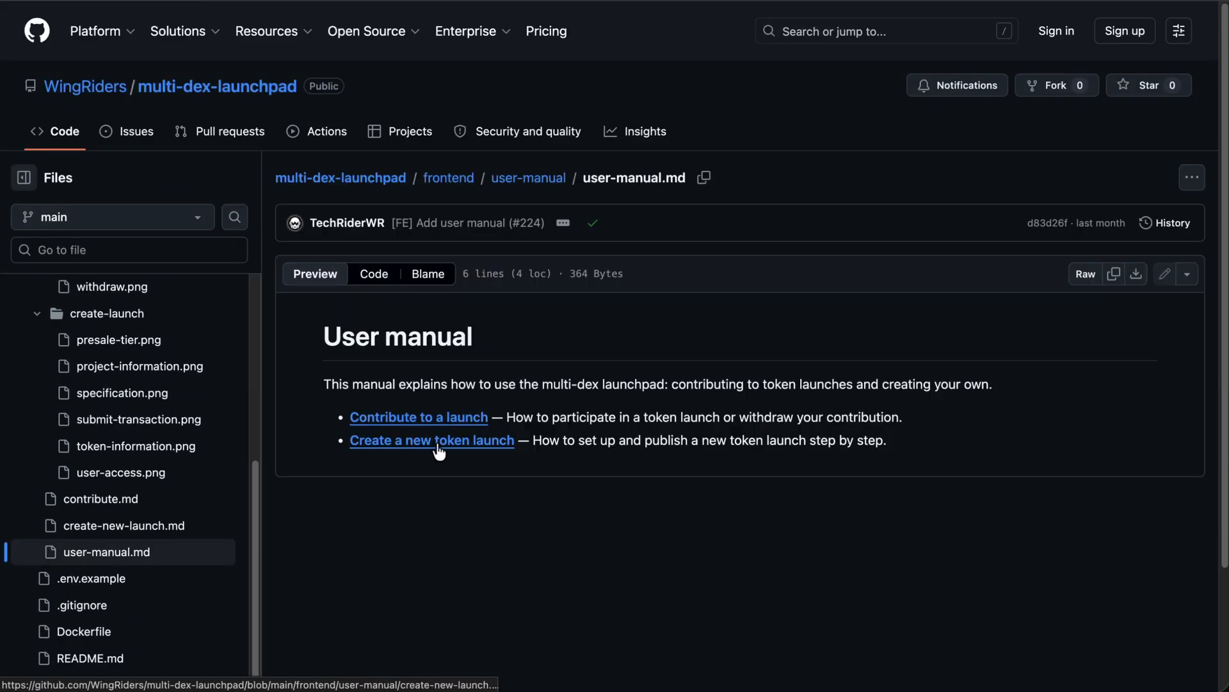
left_click(436, 440)
scroll(436, 447, "down", 11)
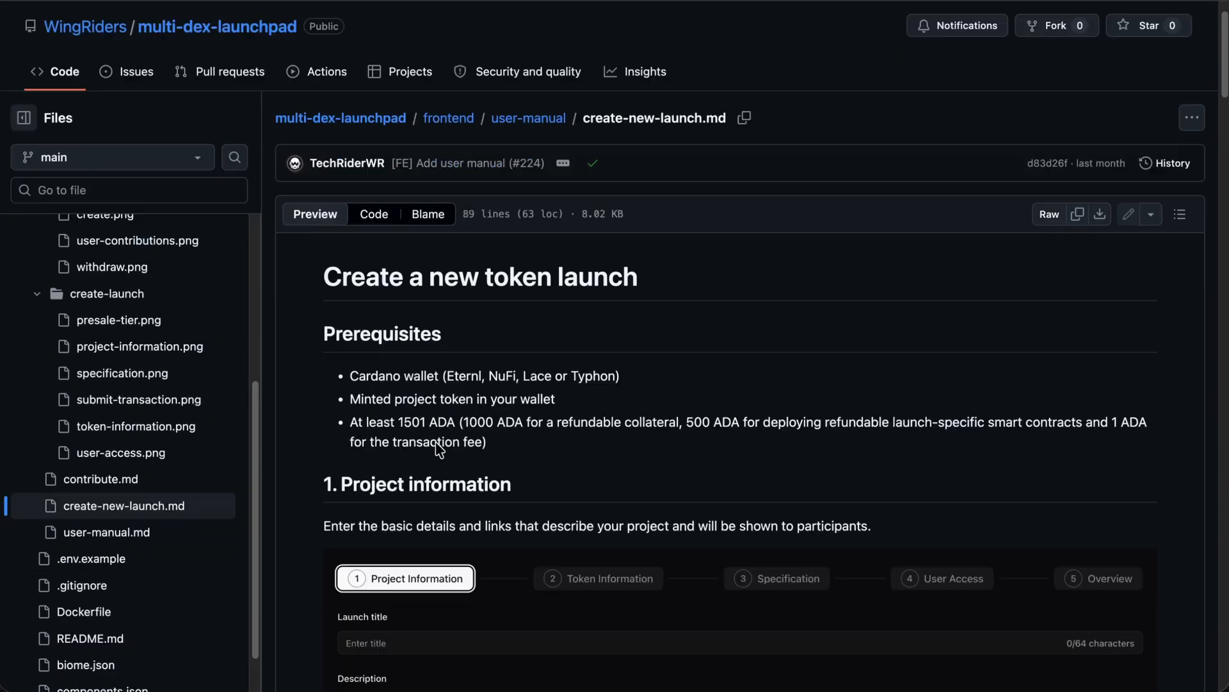
scroll(438, 452, "down", 20)
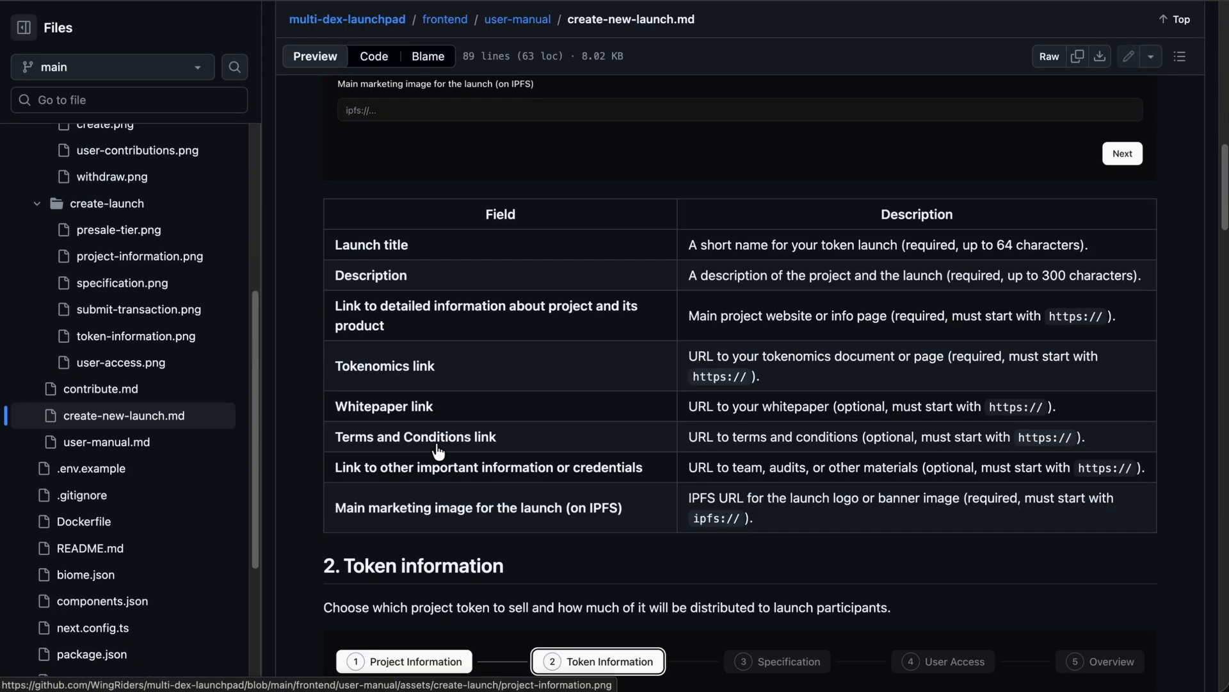
scroll(436, 443, "down", 15)
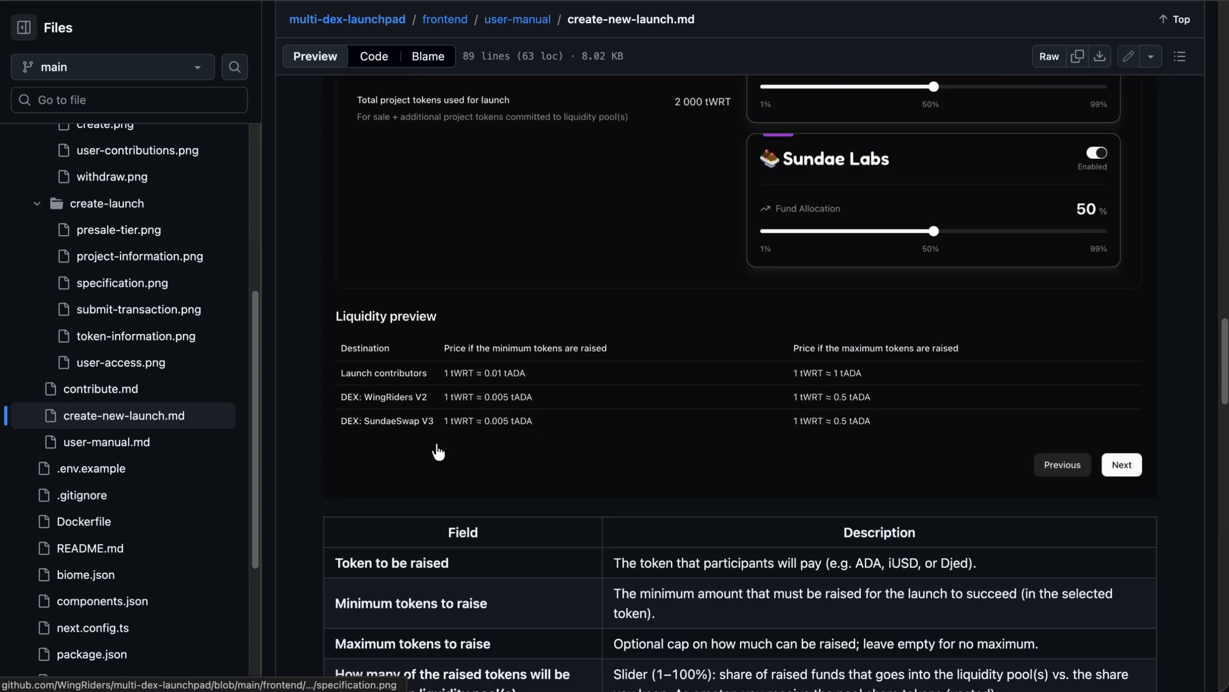
scroll(436, 443, "down", 20)
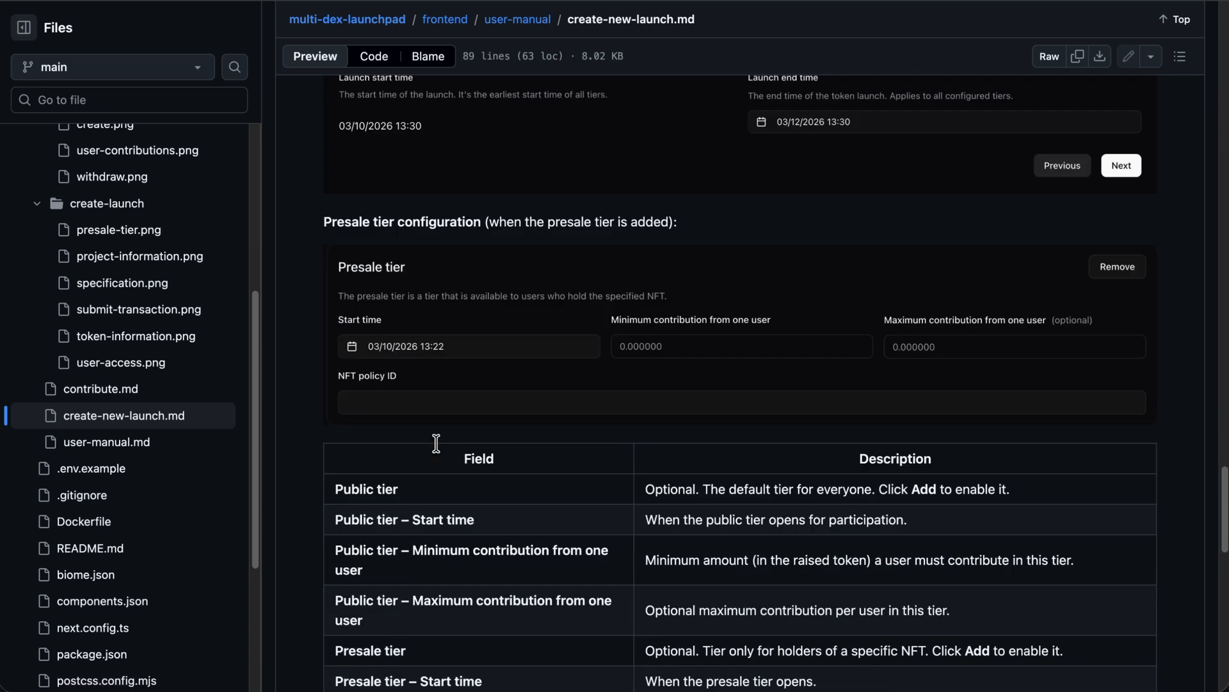